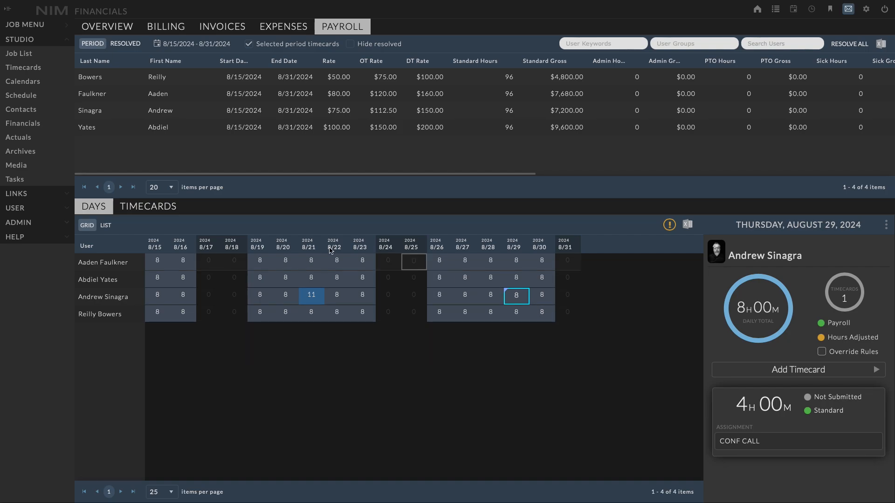
Open the user rates of the first user in the admin user list.
left_click(41, 228)
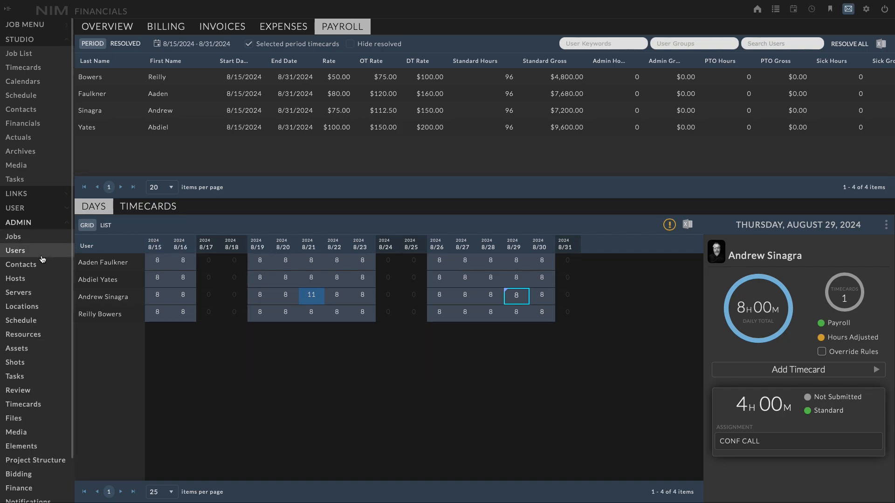
left_click(35, 251)
left_click(348, 82)
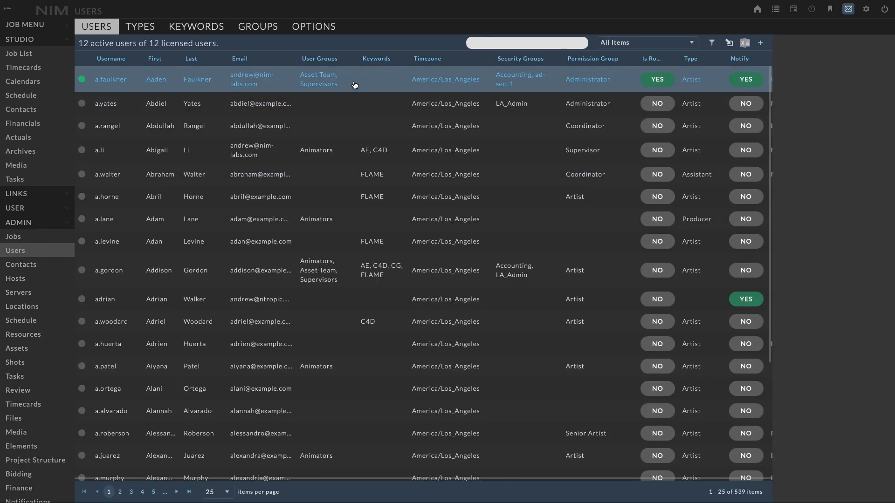
scroll(825, 318, "down", 3)
scroll(824, 318, "down", 5)
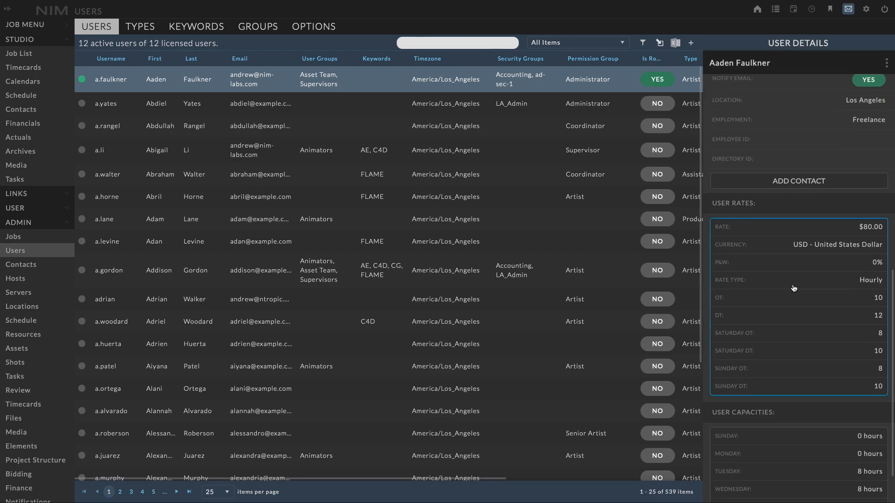
left_click(798, 287)
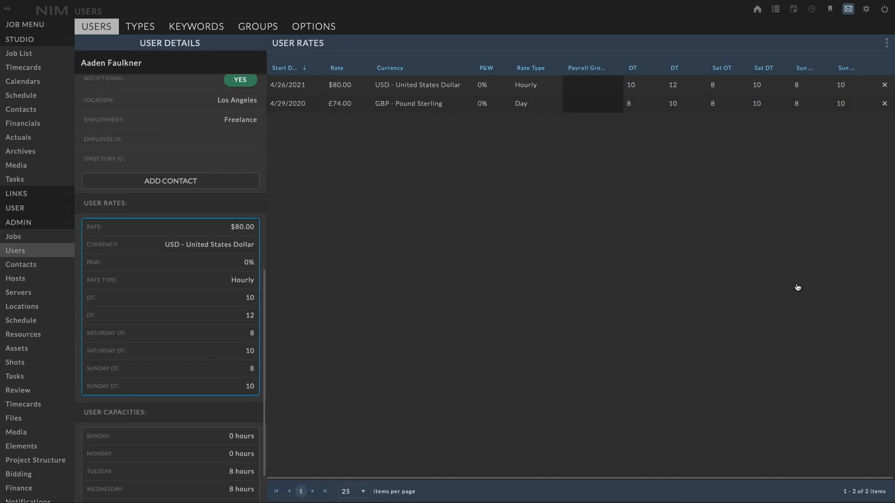
Add a new rate for the user and set its rate type to Payroll.
left_click(886, 47)
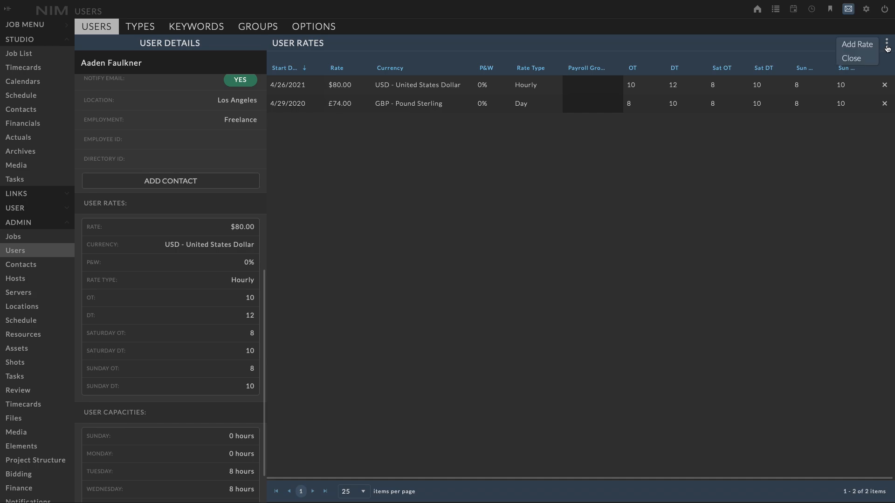
left_click(851, 42)
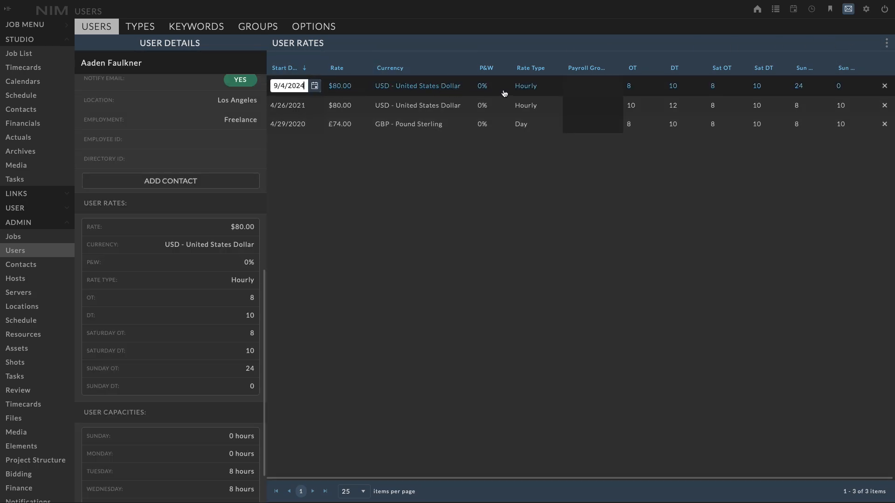
left_click(538, 88)
left_click(542, 88)
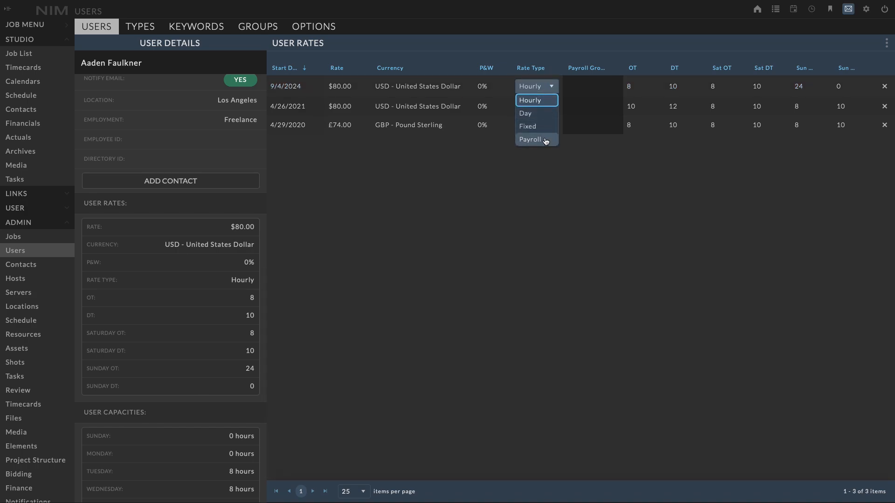
left_click(543, 140)
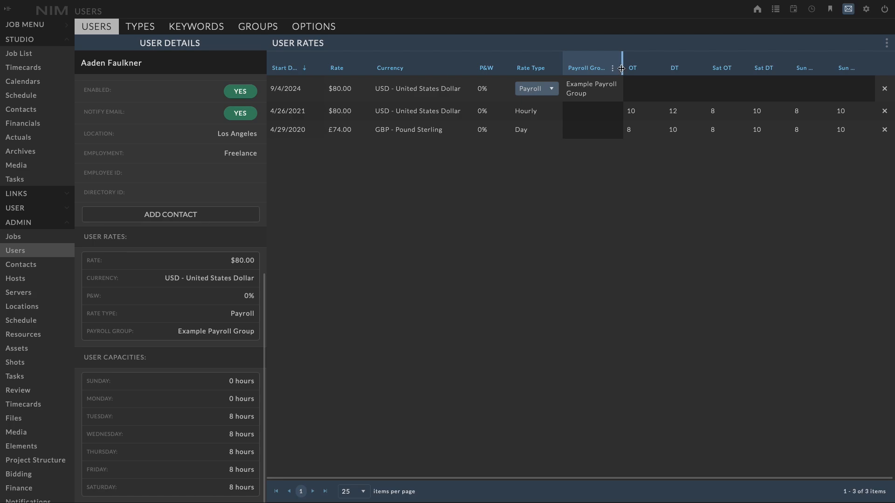
Widen the Payroll Group column and assign the CA & Company Rules group to the new payroll rate.
left_click_drag(623, 68, 628, 68)
left_click(613, 92)
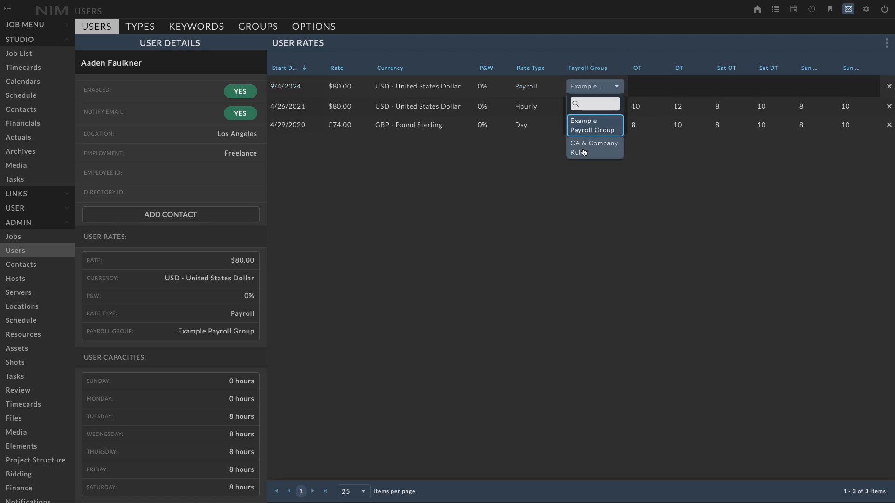
left_click(608, 152)
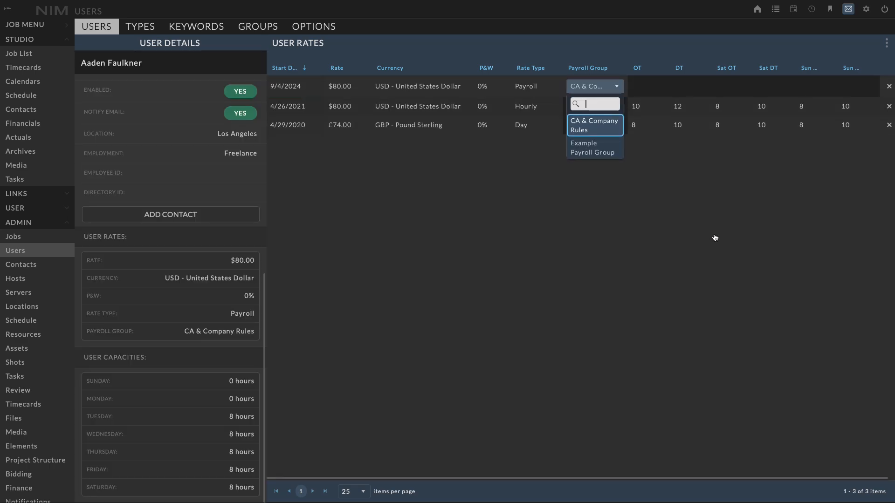
left_click(715, 239)
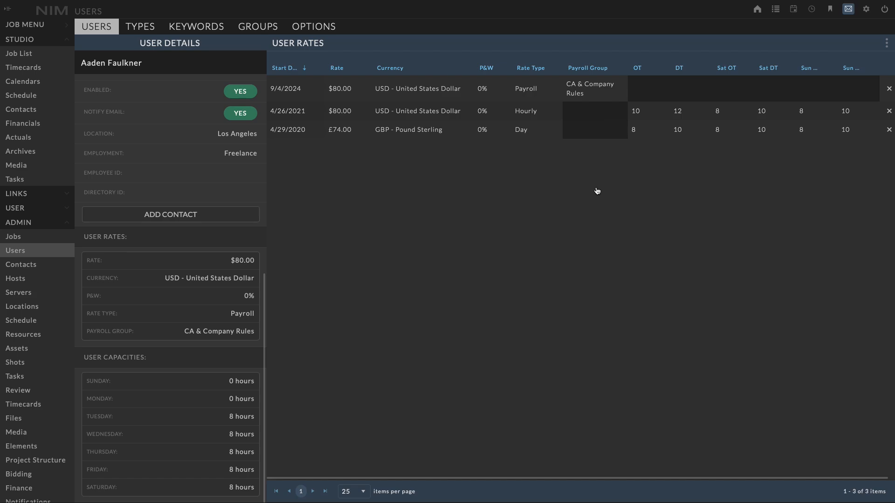
Open the timecard payroll rules in the admin area and review the California Overtime Rules and Company Rules sets.
scroll(36, 279, "down", 2)
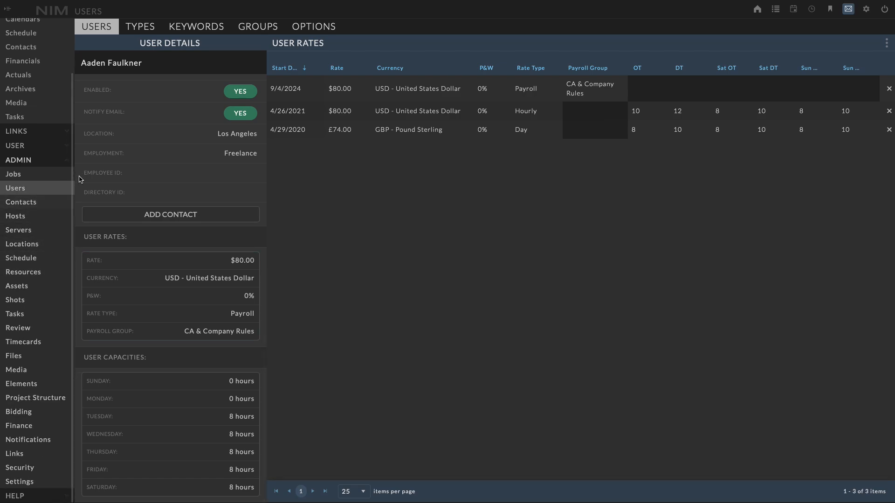
left_click(37, 342)
left_click(293, 26)
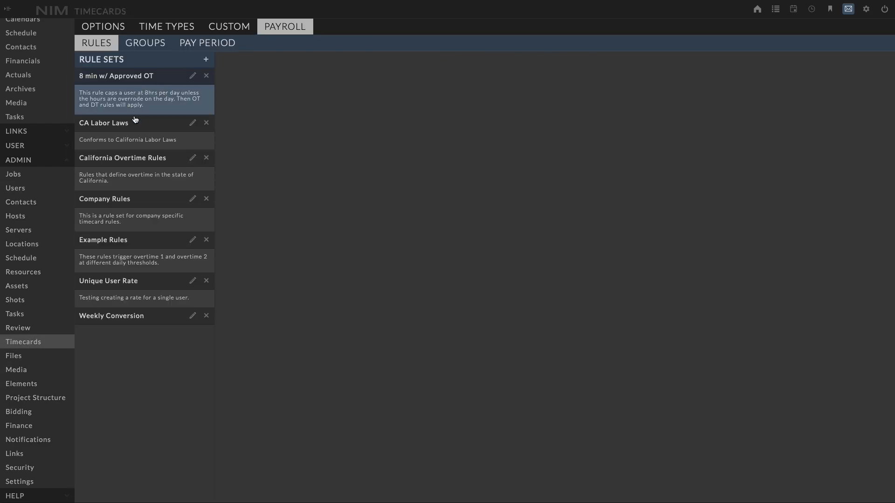
left_click(136, 176)
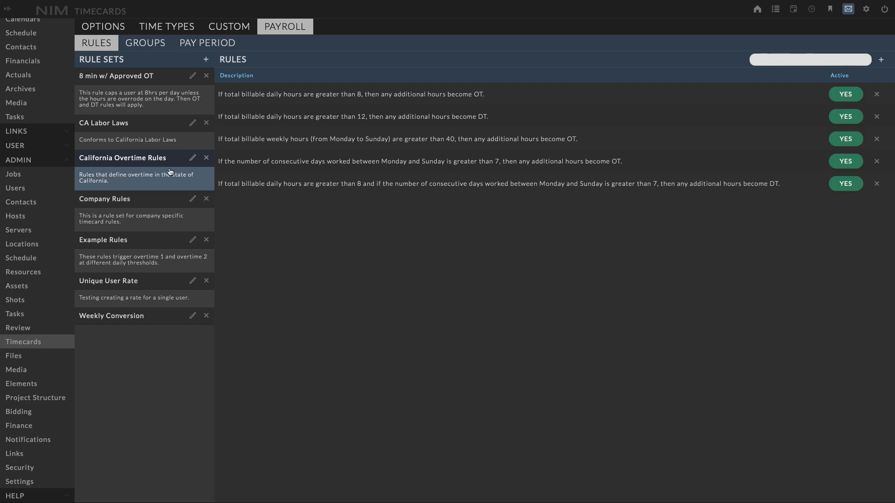
left_click(143, 225)
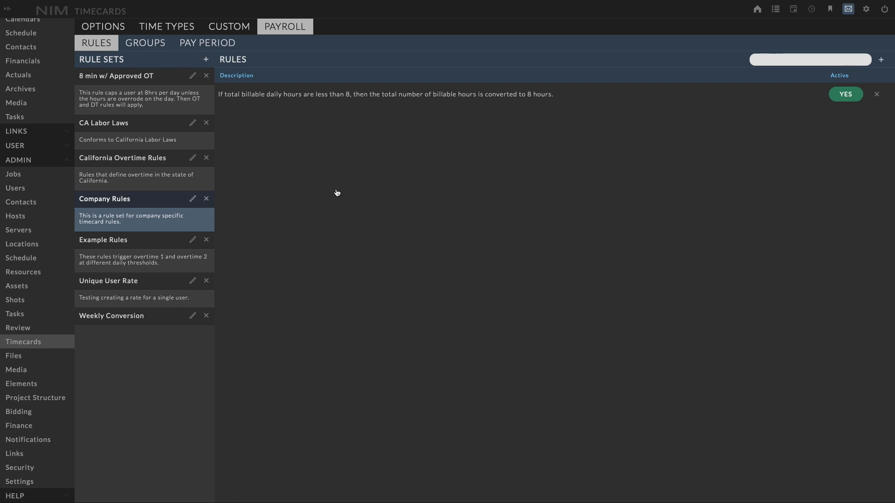
Create a rule set named "Demo Rules" with the description "These are the rules created for our demo.".
left_click(206, 59)
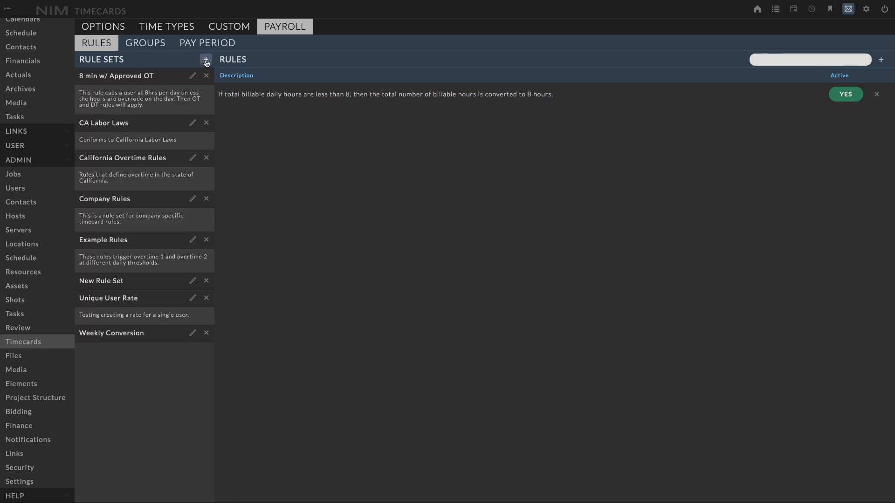
left_click(192, 281)
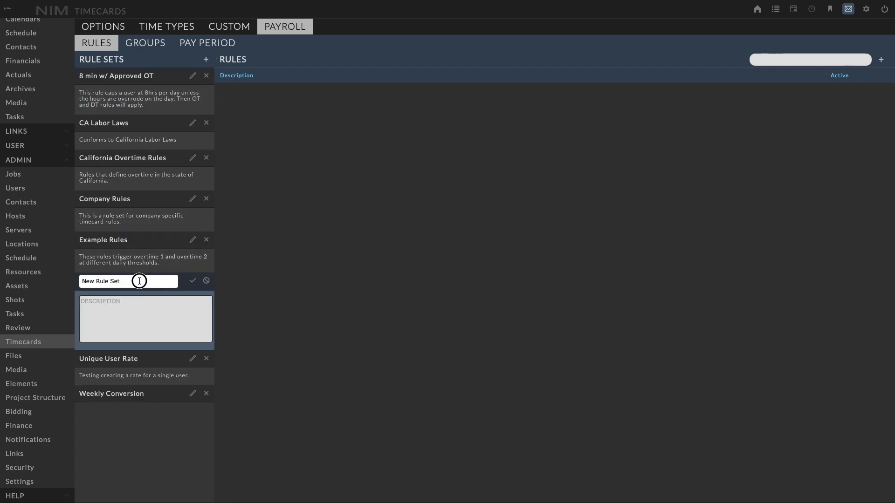
left_click_drag(140, 281, 68, 283)
type("Demo Rules")
key("Tab")
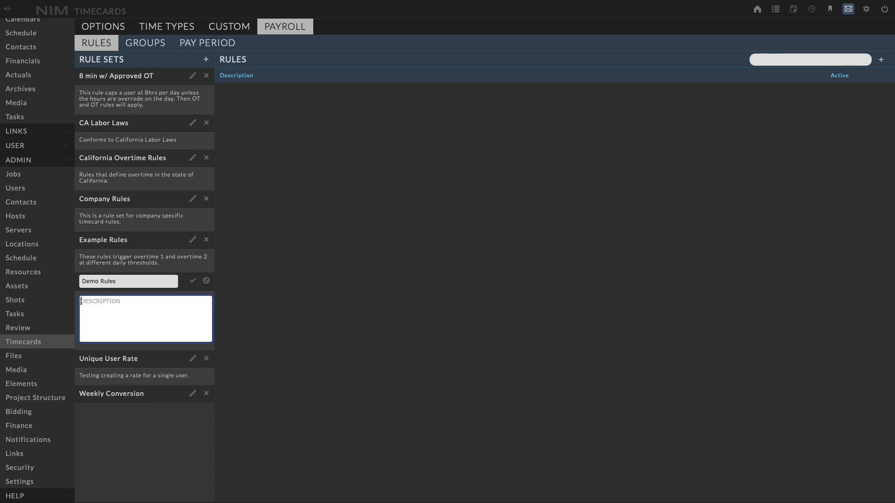
type("These are the rules created for our demo.")
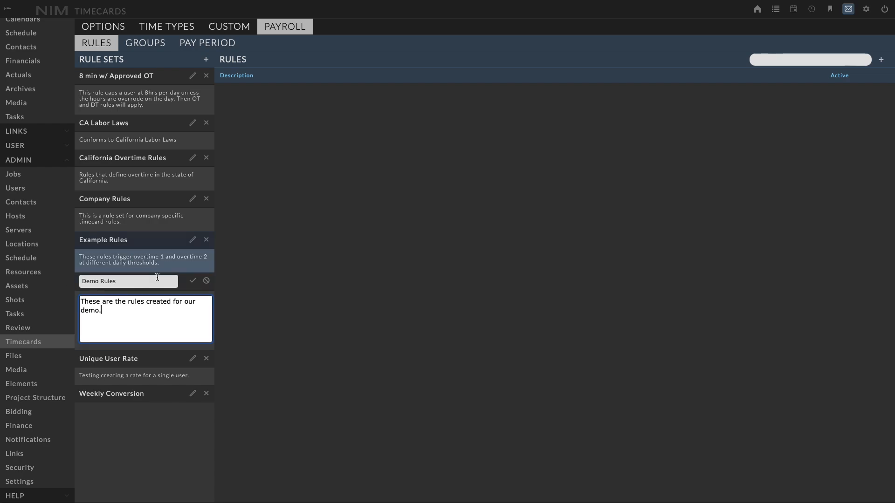
left_click(193, 281)
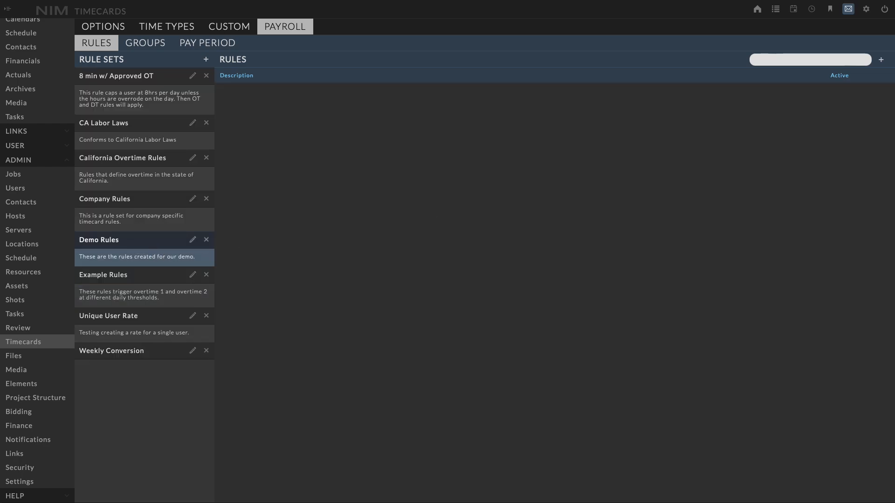
Add a rule to Demo Rules applying the OT rate above 8 billable daily hours, and review its hour and effect options.
left_click(881, 60)
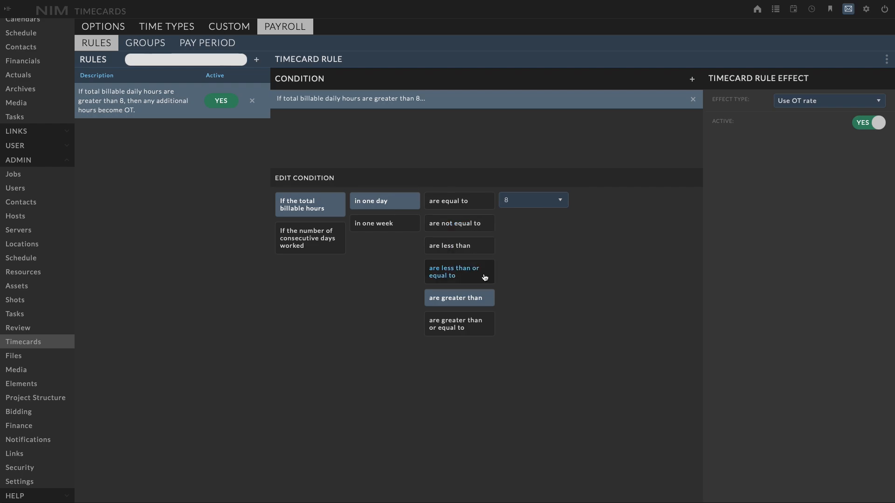
left_click(542, 198)
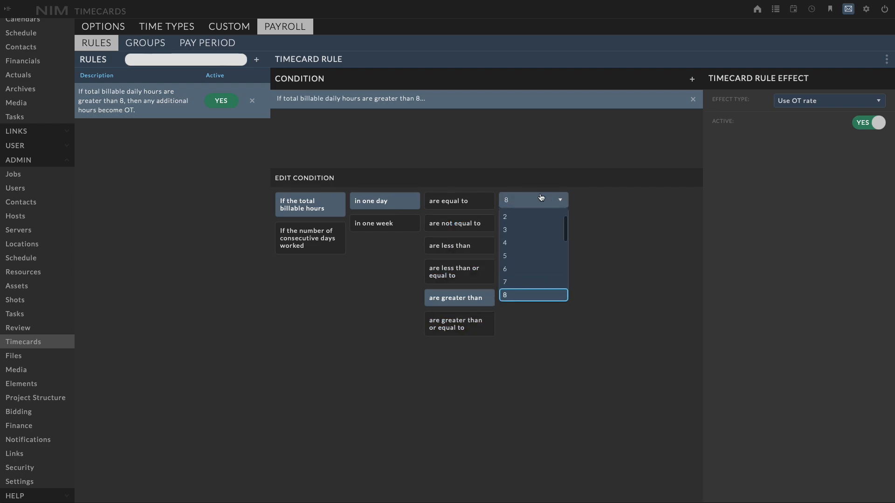
left_click(611, 255)
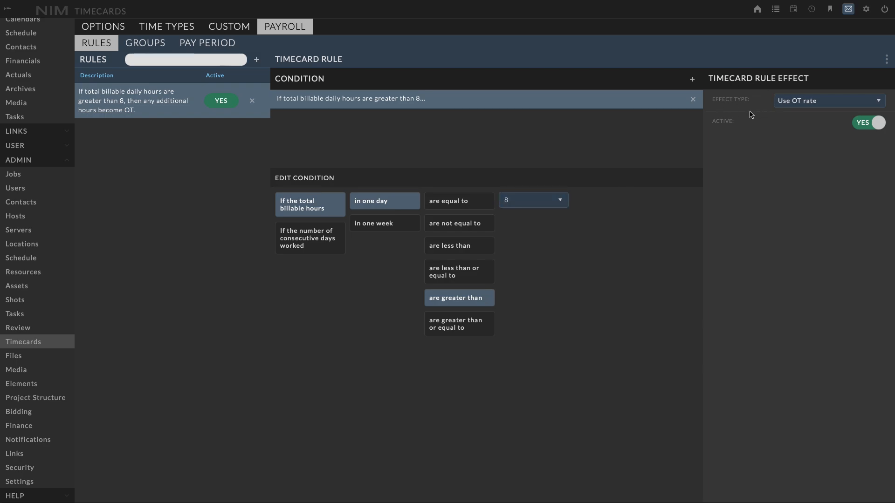
left_click(829, 106)
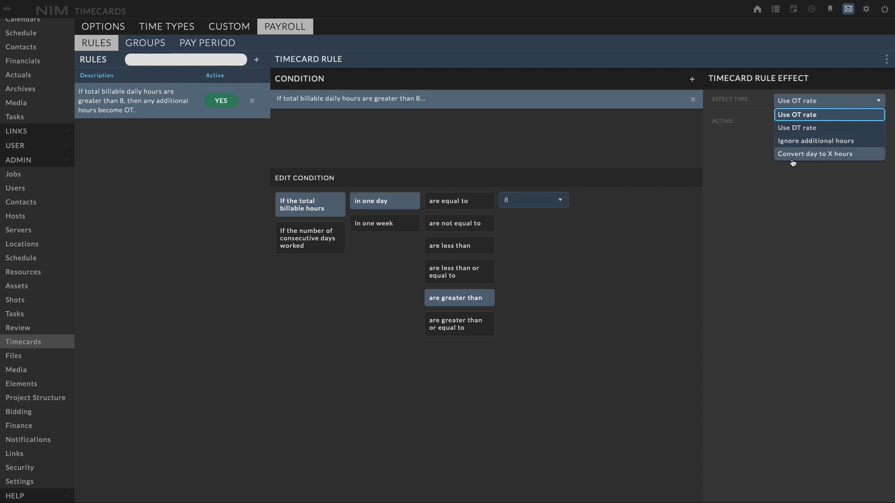
left_click(791, 246)
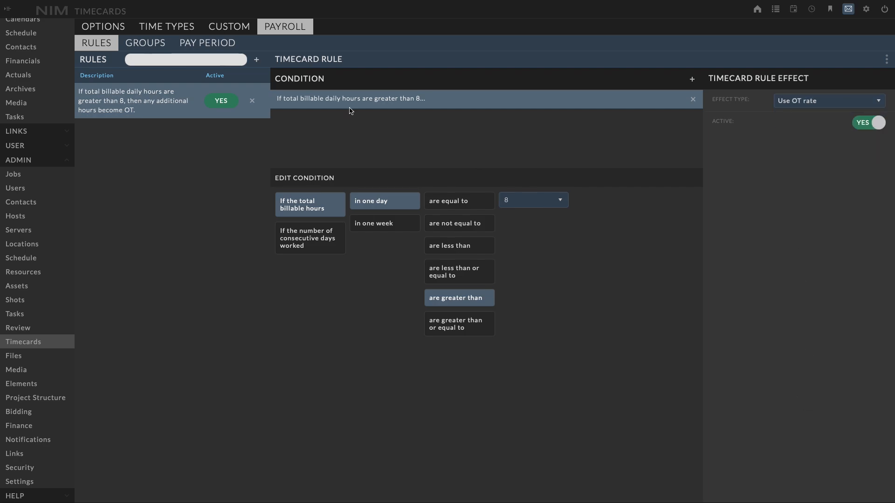
Add and save a second rule that applies the DT rate when total billable daily hours are greater than 10.
left_click(256, 60)
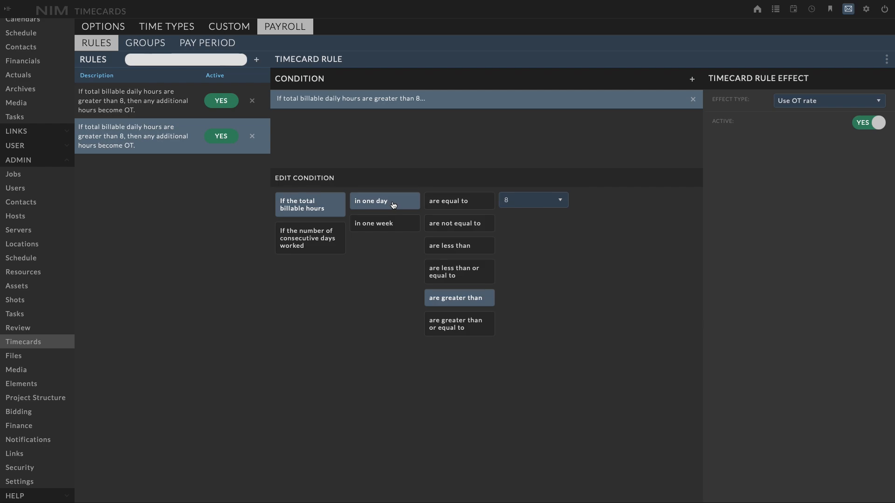
left_click(544, 200)
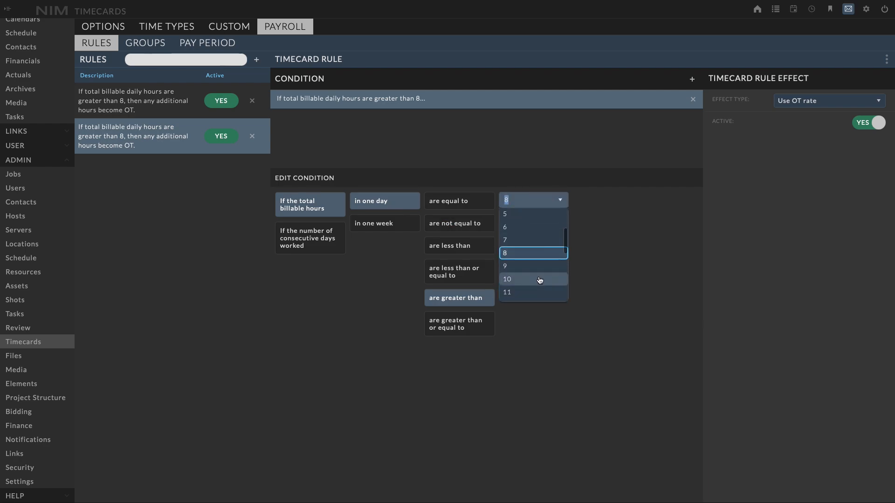
left_click(540, 279)
left_click(815, 101)
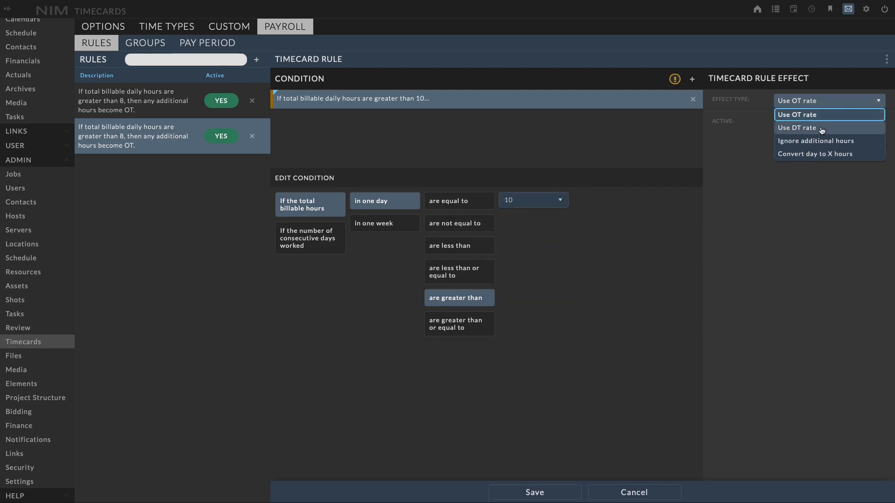
left_click(821, 129)
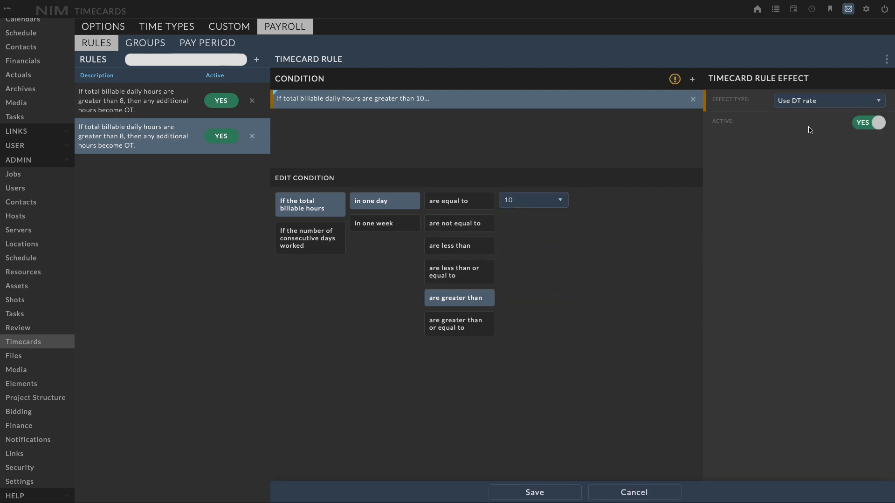
left_click(568, 492)
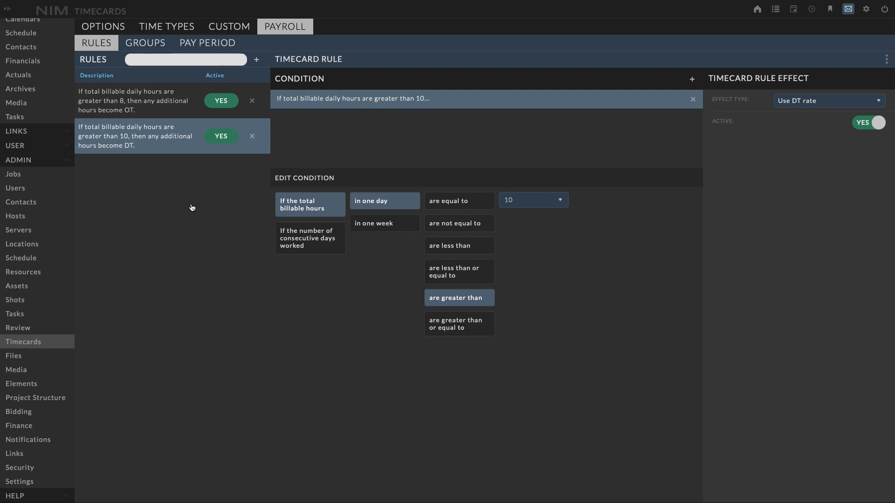
Add a third rule whose condition is total billable weekly hours from Monday to Sunday greater than 40.
left_click(257, 60)
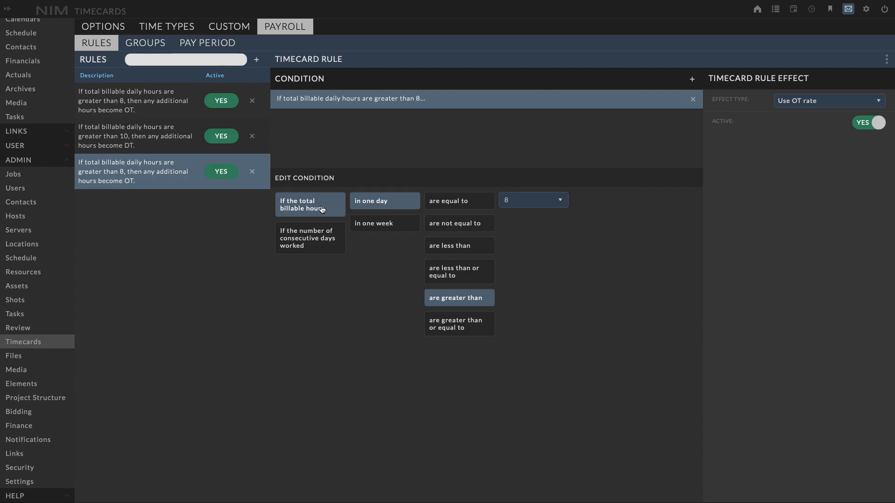
left_click(401, 224)
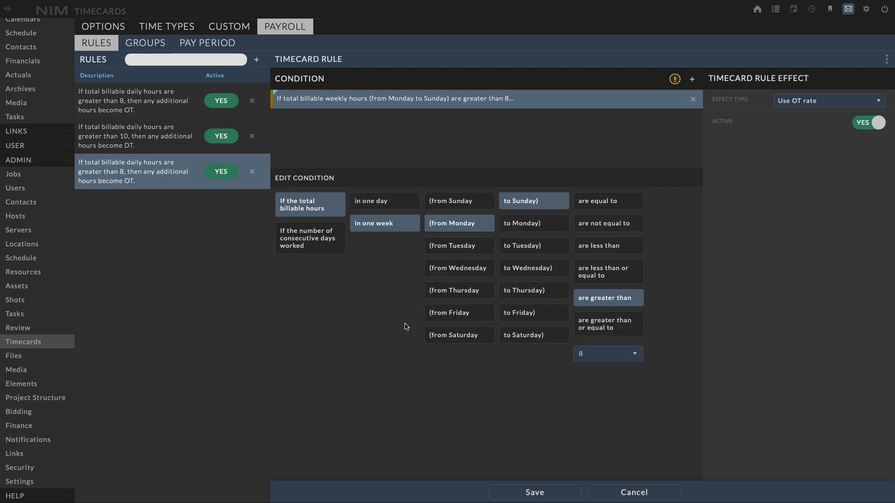
left_click(630, 355)
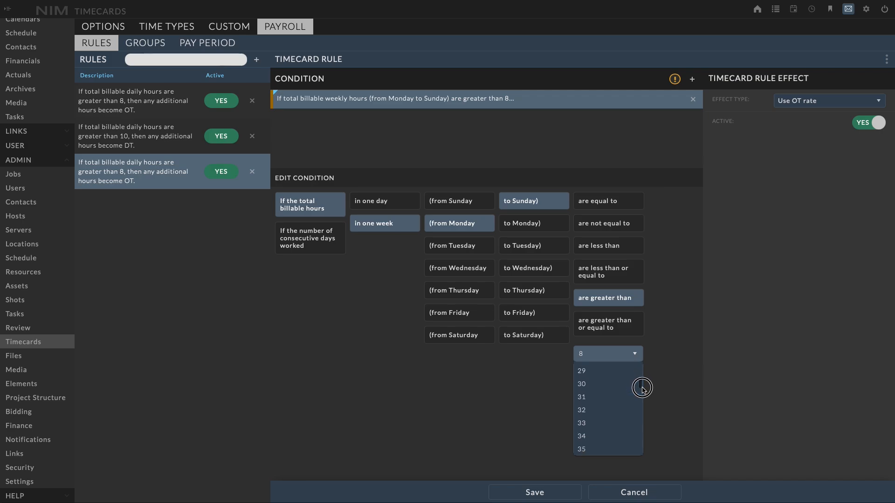
scroll(642, 390, "down", 3)
left_click(617, 397)
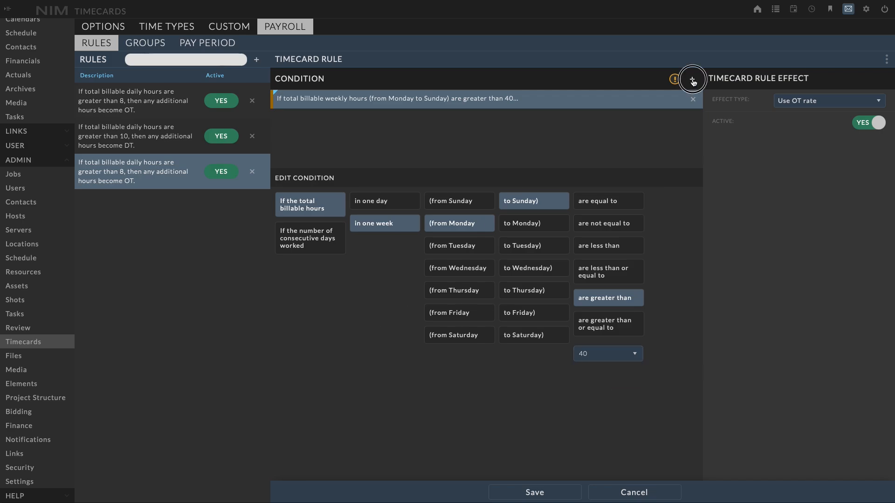
Add a second condition to the rule: consecutive days worked in one week from Monday to Sunday is greater than 5.
left_click(693, 82)
left_click(295, 243)
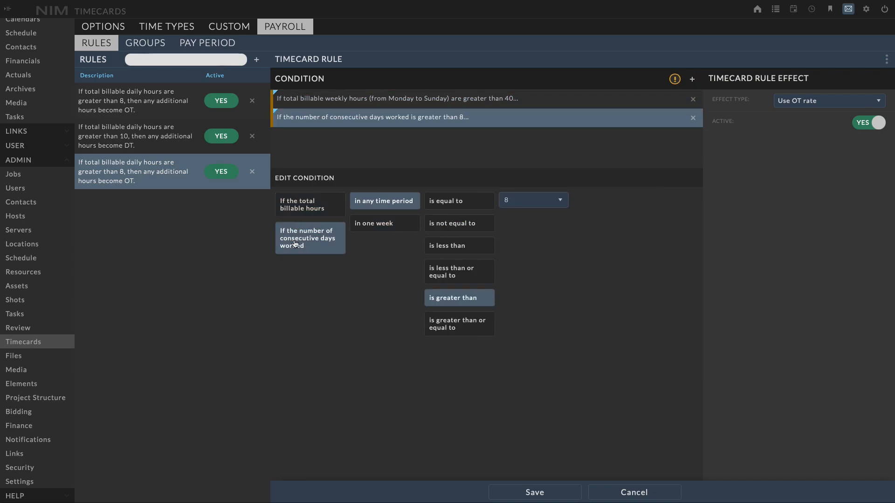
left_click(397, 226)
left_click(608, 354)
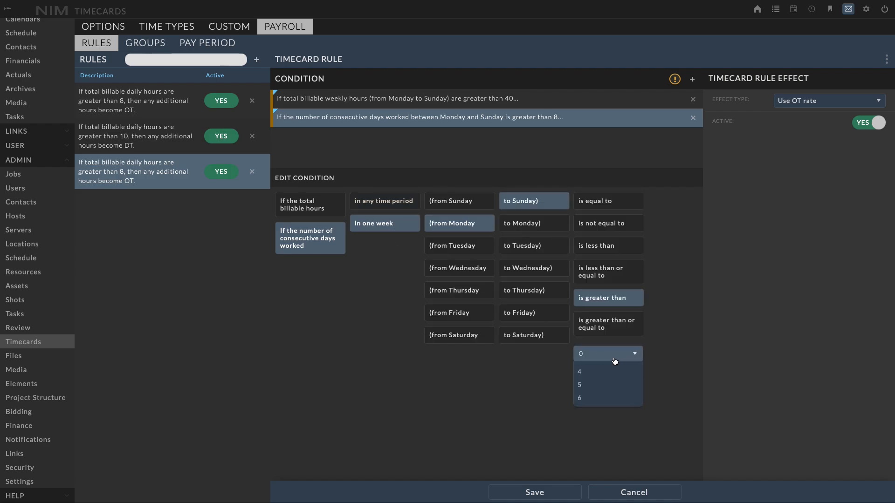
left_click(608, 435)
Set the weekly rule's effect to use the DT rate and save the rule.
left_click(804, 101)
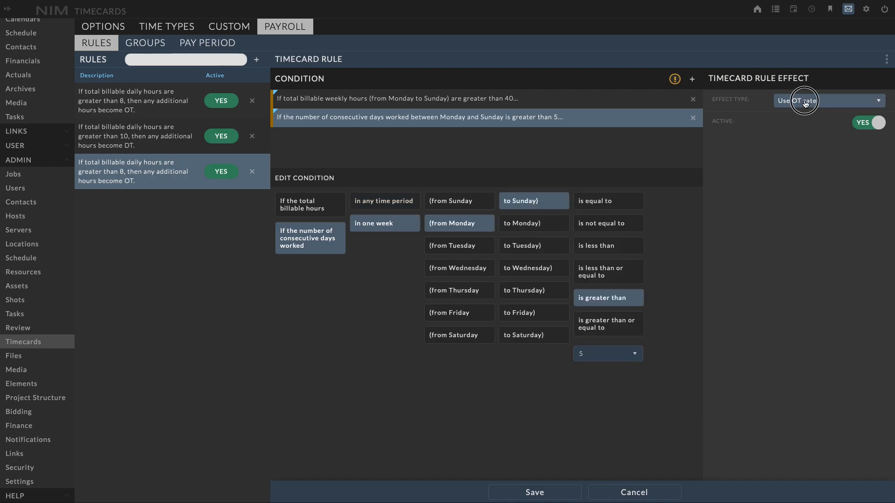
left_click(812, 132)
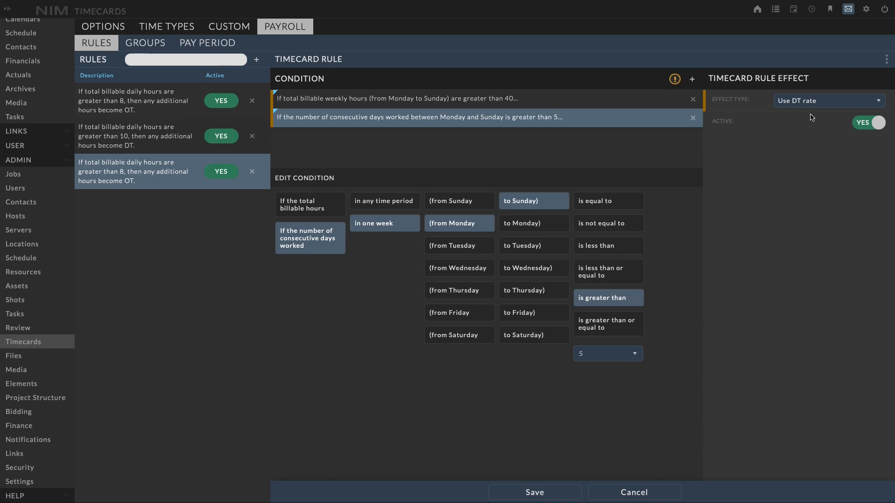
left_click(540, 490)
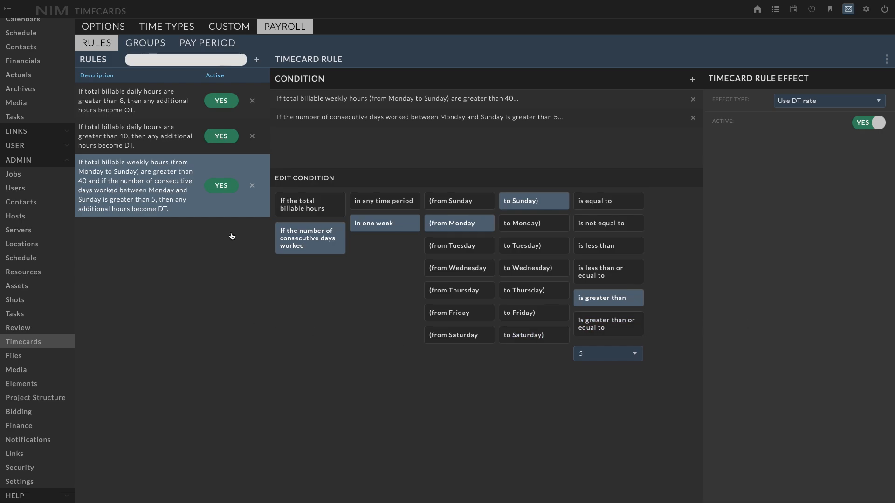
Add a fourth rule with two conditions: total billable daily hours greater than or equal to 4, and less than or equal to 8.
left_click(256, 60)
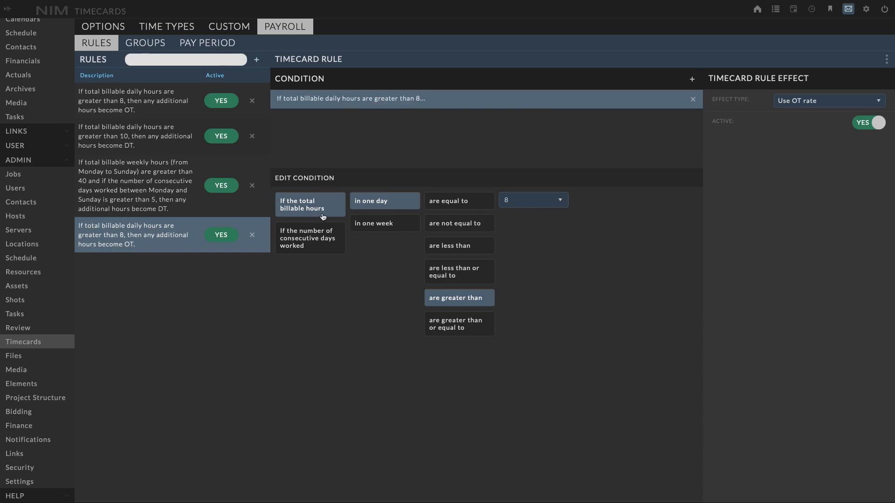
left_click(459, 329)
left_click(534, 200)
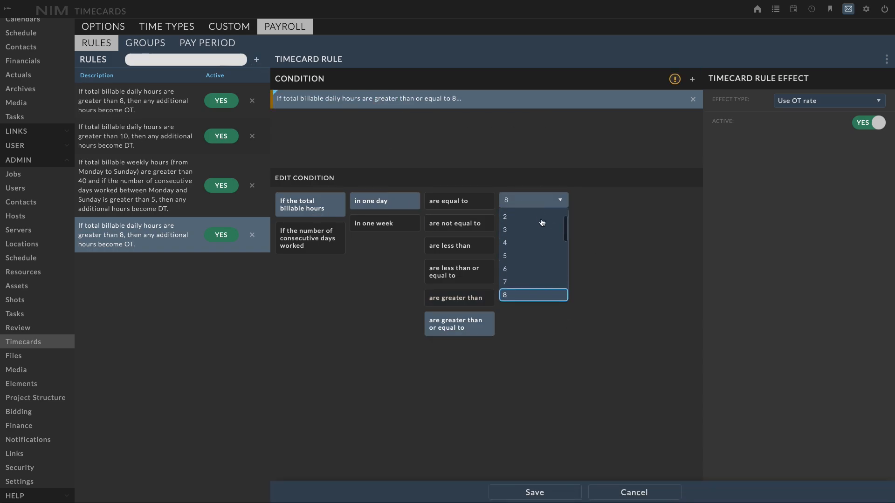
left_click(533, 254)
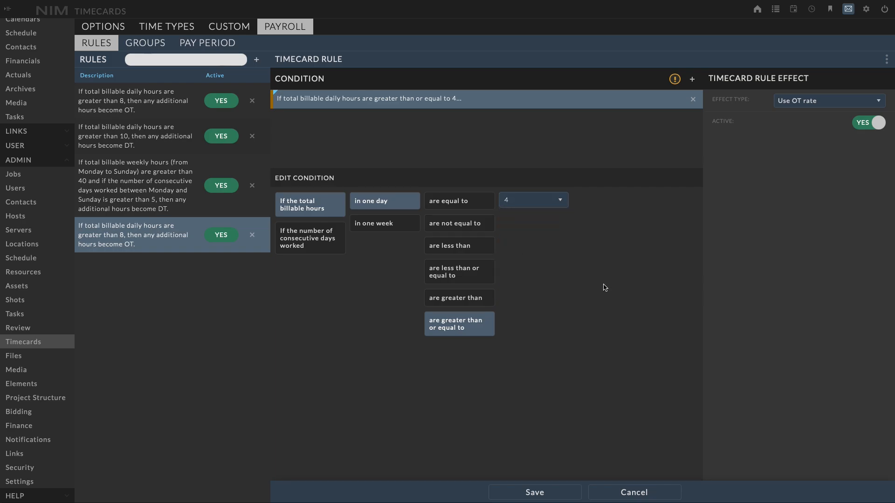
left_click(692, 81)
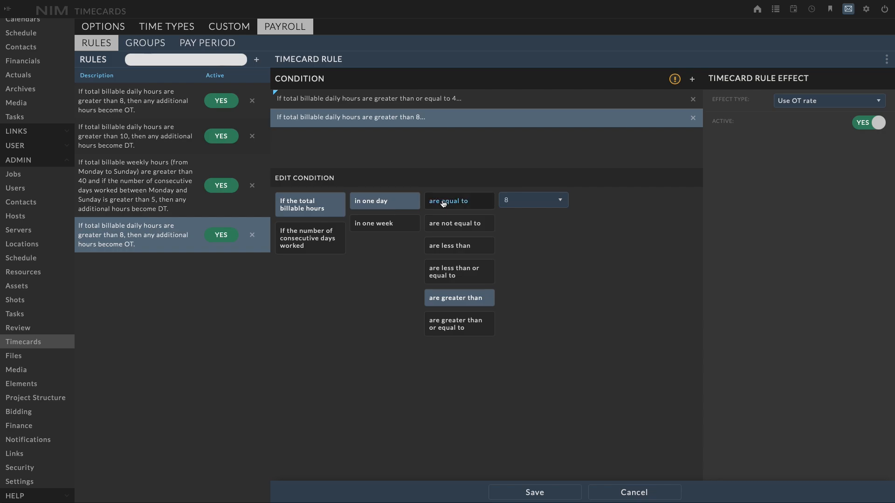
left_click(482, 280)
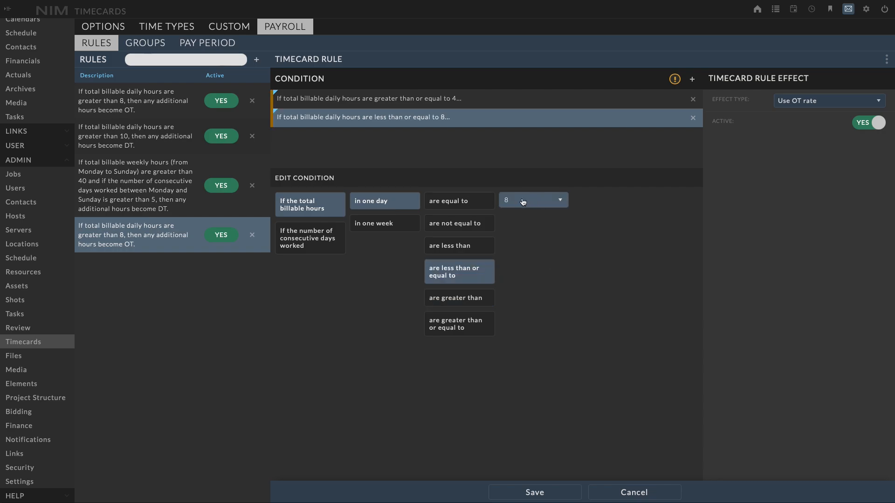
Set the fourth rule's effect to Convert day to X hours with a value of 8, and save it.
left_click(823, 103)
left_click(830, 155)
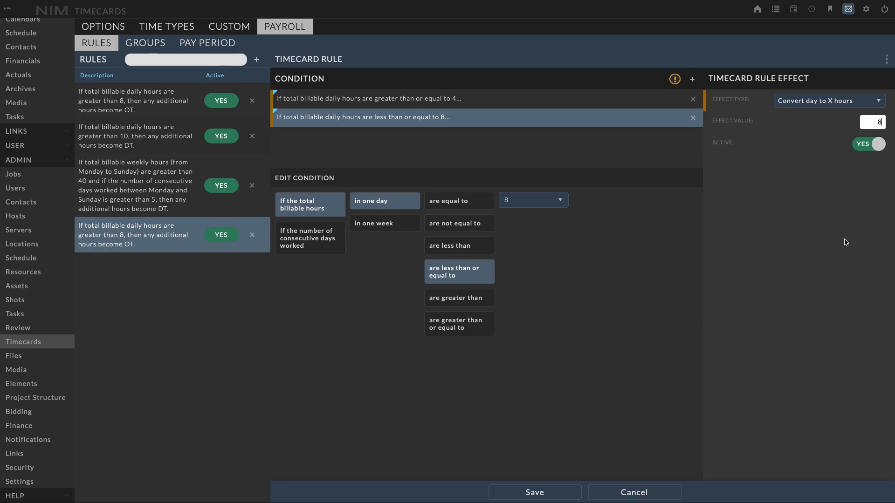
left_click(795, 249)
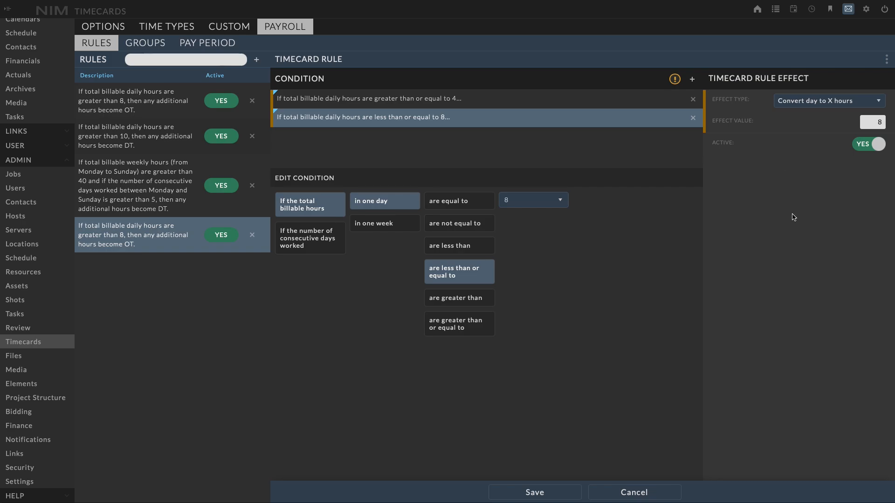
left_click(550, 492)
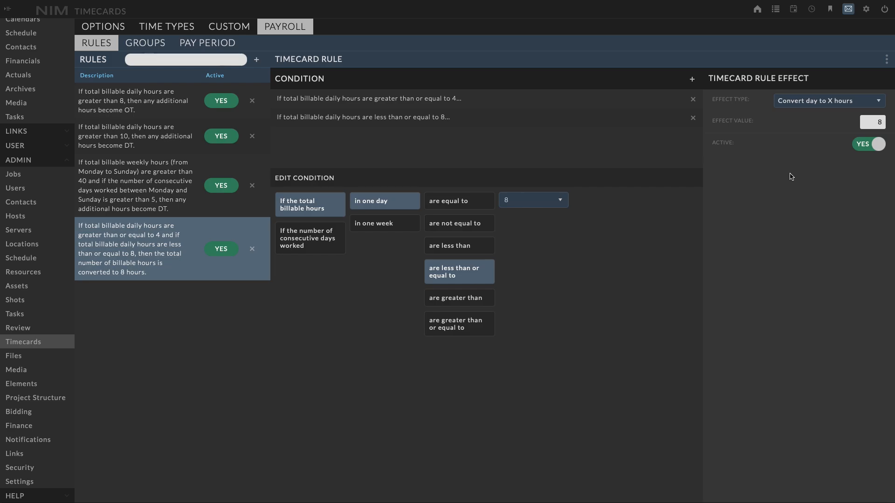
Add and save a fifth rule that ignores additional hours when total billable daily hours are greater than 12, and return to the rule sets.
left_click(256, 59)
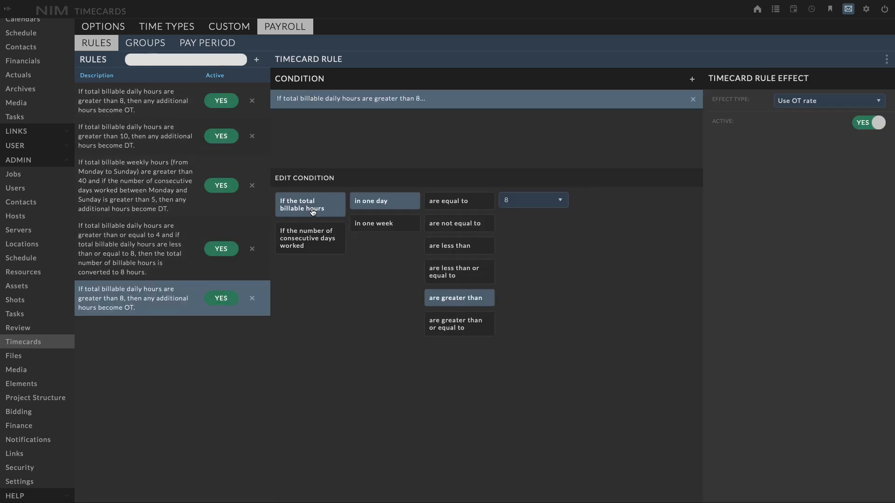
left_click(543, 205)
left_click(531, 278)
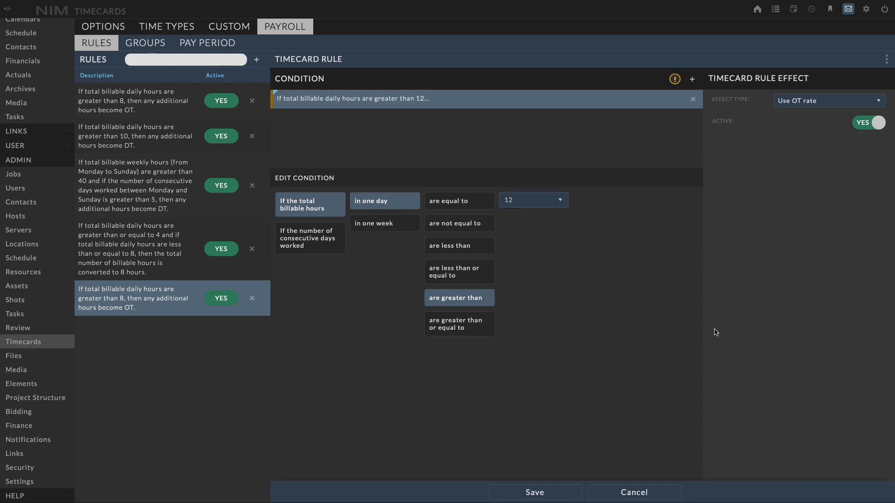
left_click(825, 101)
left_click(806, 140)
left_click(536, 494)
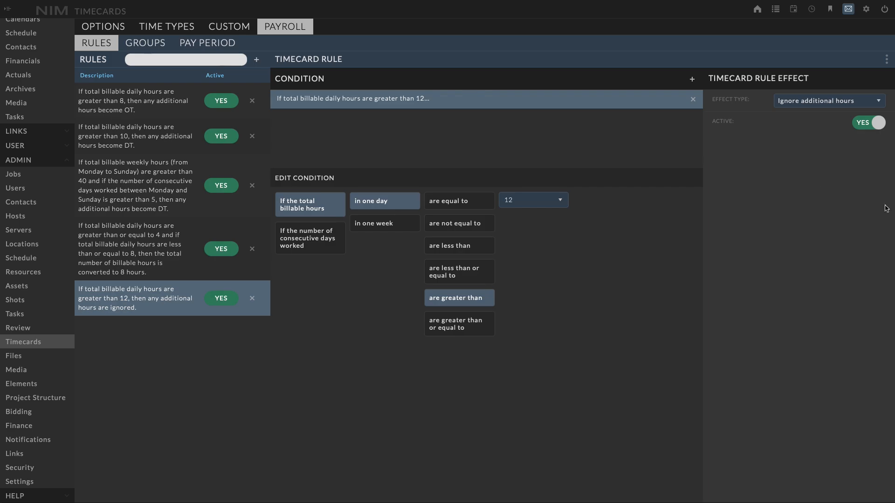
left_click(886, 59)
left_click(864, 62)
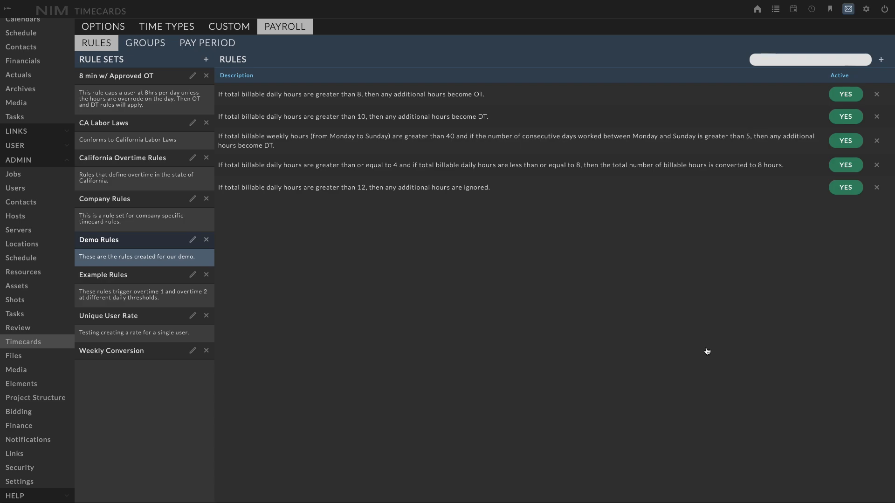
Create a new payroll group and name it "Demo Payroll Group".
left_click(143, 45)
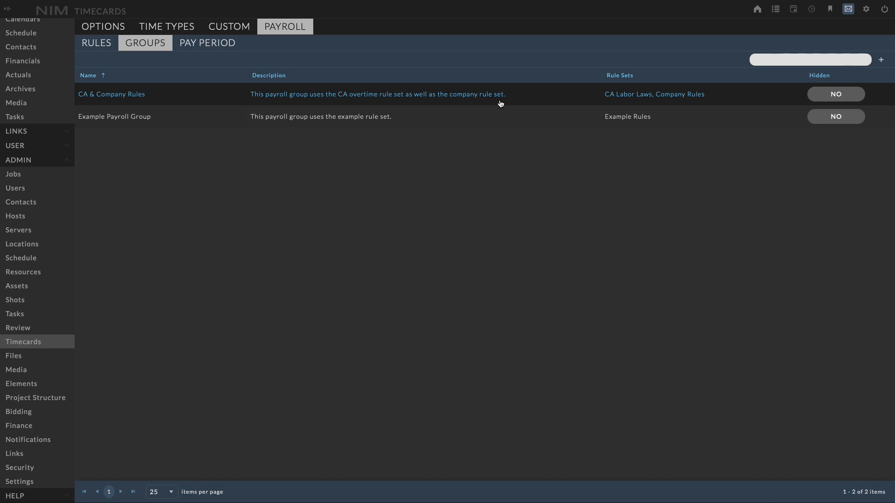
left_click(882, 61)
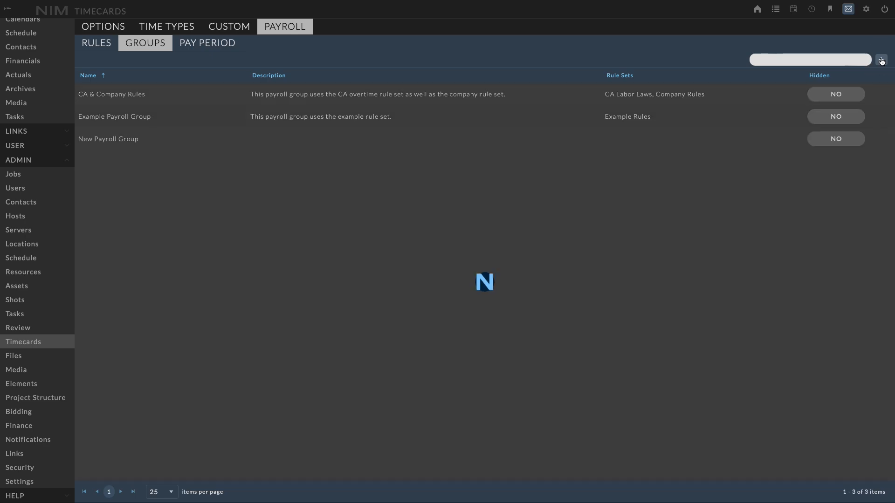
double_click(784, 100)
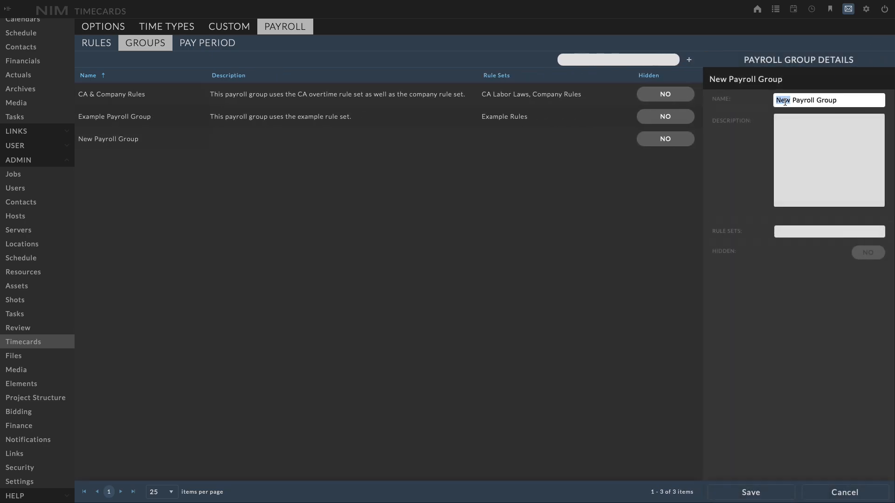
type("Demo")
left_click(777, 130)
Assign the Demo Rules and California Overtime Rules rule sets to the payroll group and save it.
left_click(798, 232)
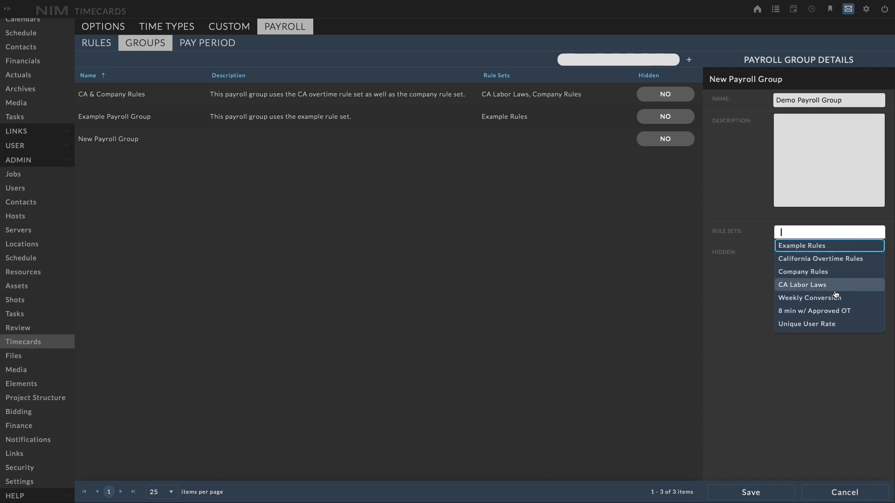
scroll(836, 296, "down", 1)
left_click(824, 325)
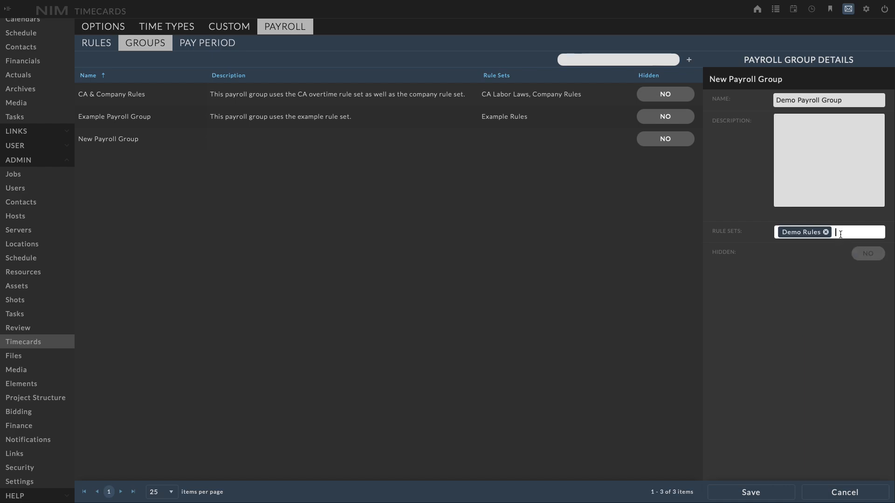
left_click(845, 232)
left_click(846, 252)
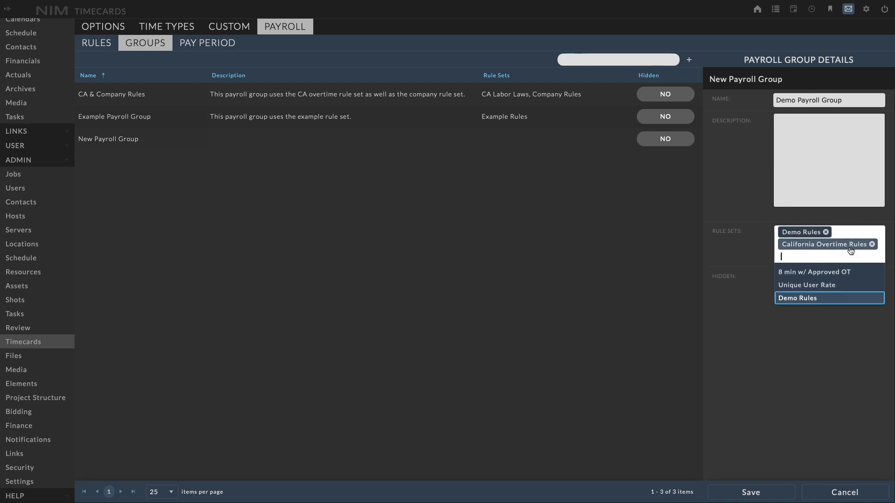
left_click(760, 492)
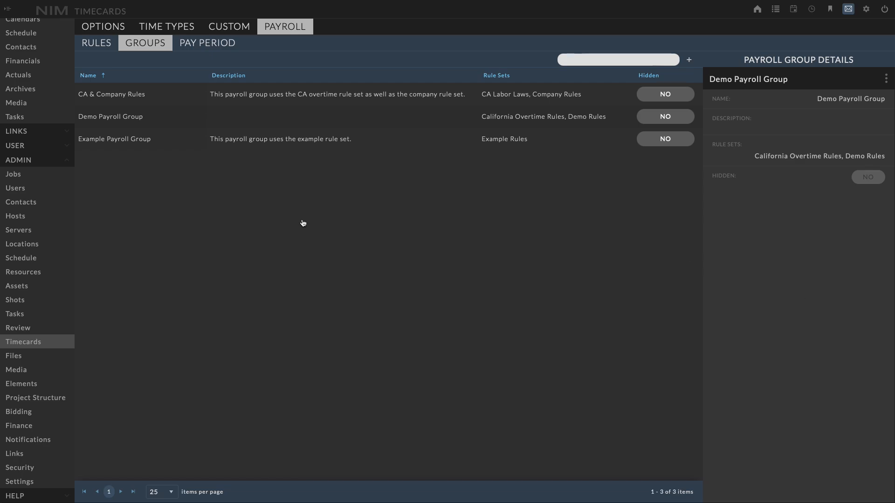
Examine the pay period base rule's frequency options and start dates, leaving its edit form without saving.
left_click(205, 43)
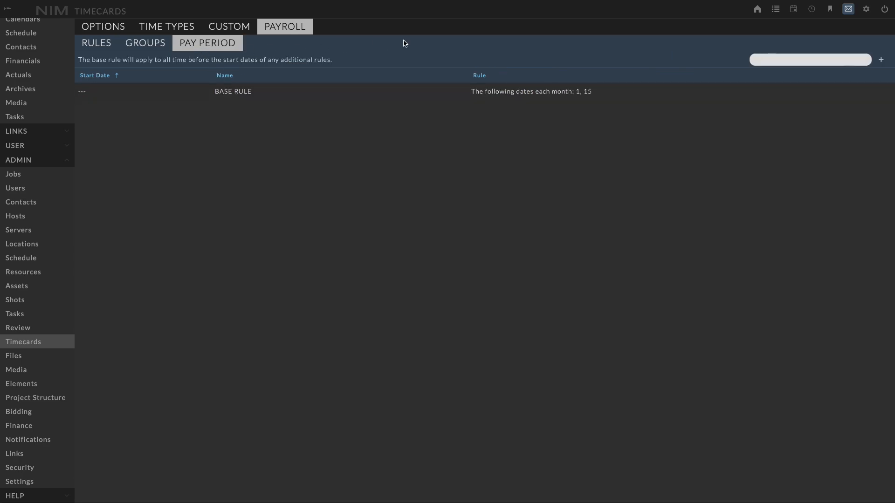
left_click(394, 91)
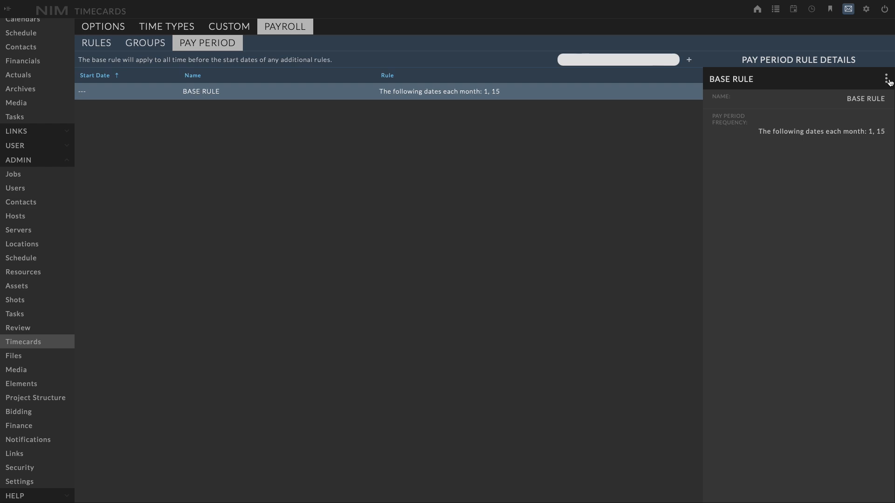
left_click(887, 80)
left_click(856, 75)
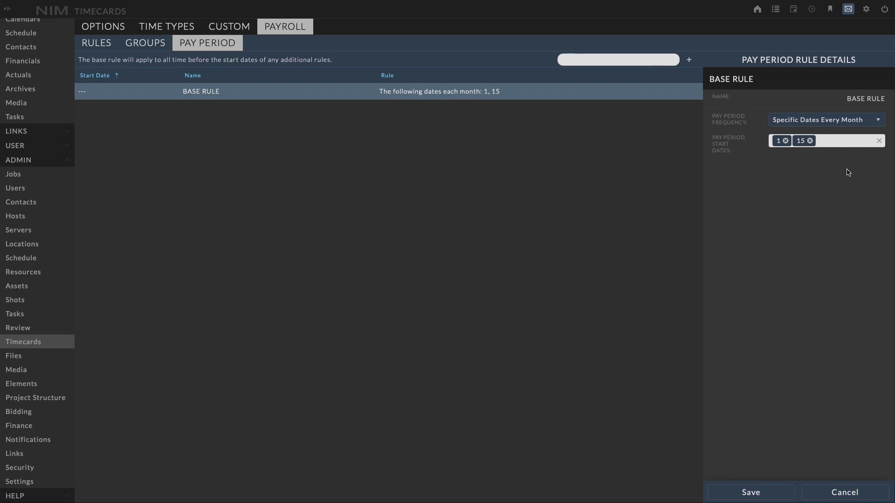
left_click(875, 120)
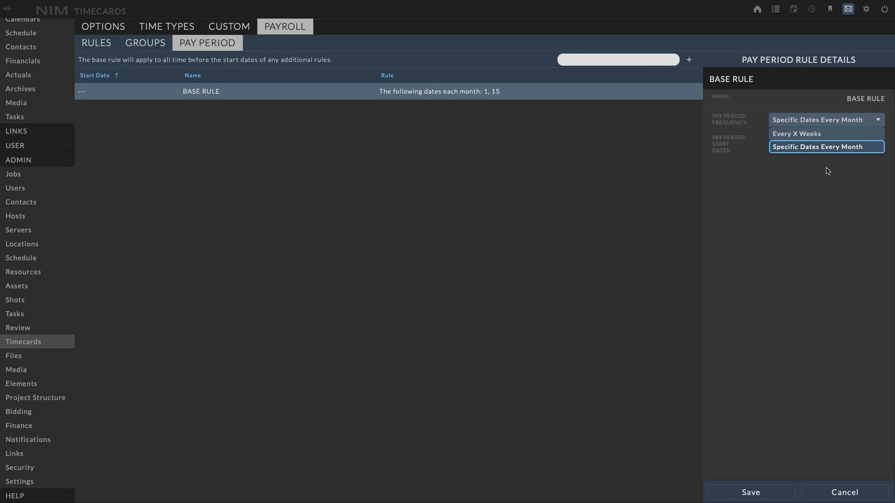
left_click(861, 213)
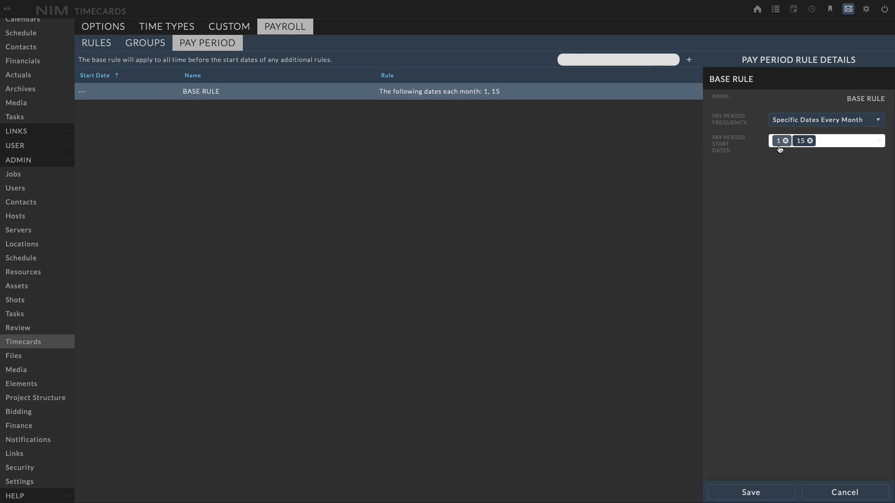
left_click(859, 489)
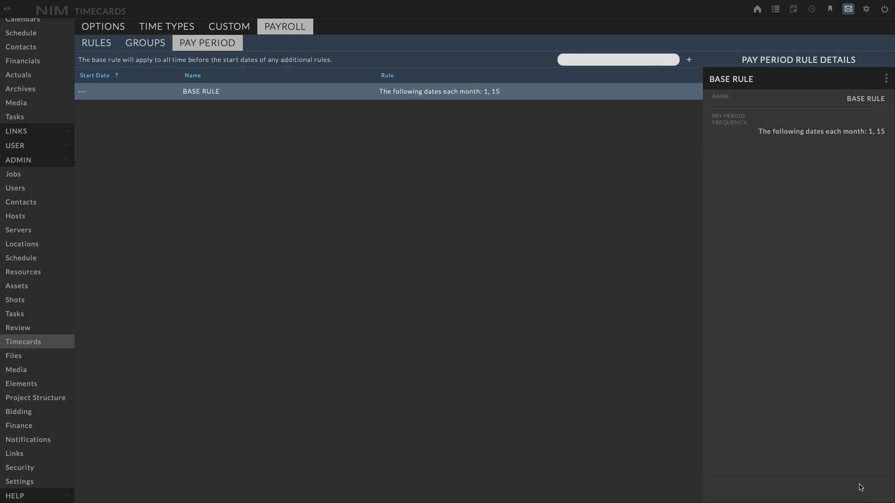
Assign Demo Payroll Group to the 9/4/2024 payroll rate of the first user in the user list.
left_click(26, 190)
left_click(222, 87)
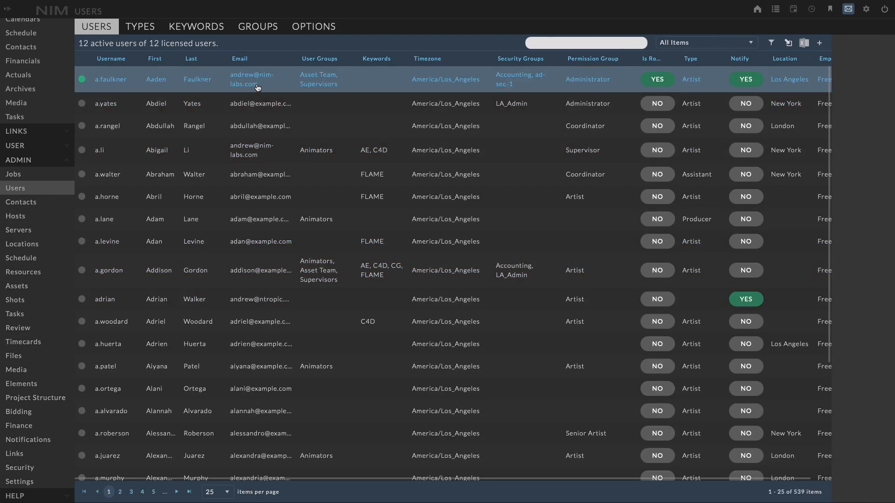
scroll(826, 355, "down", 5)
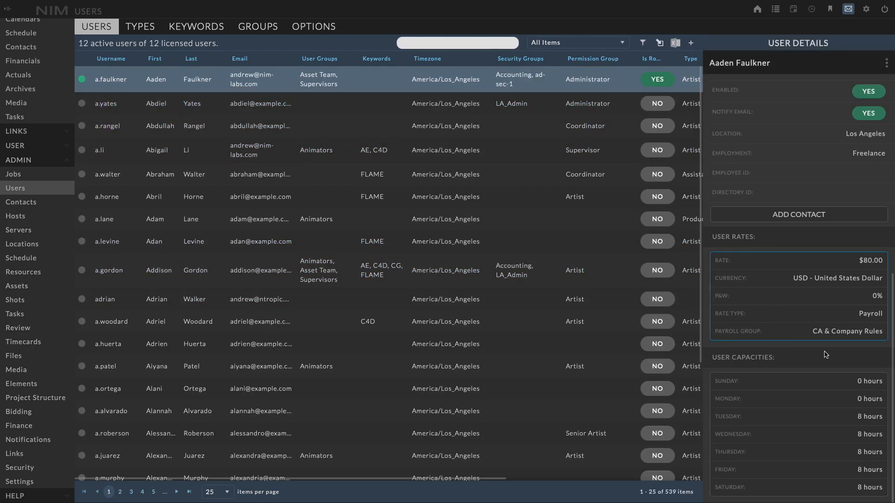
left_click(793, 289)
left_click(594, 86)
left_click(609, 85)
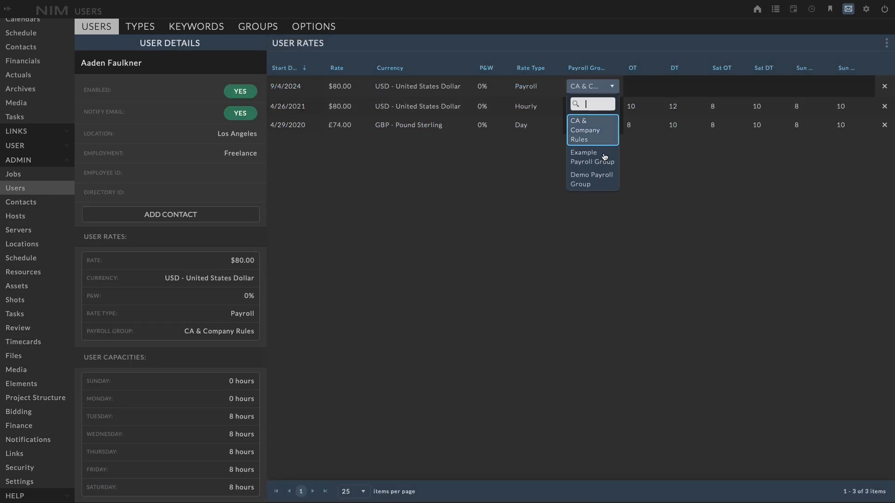
left_click(590, 181)
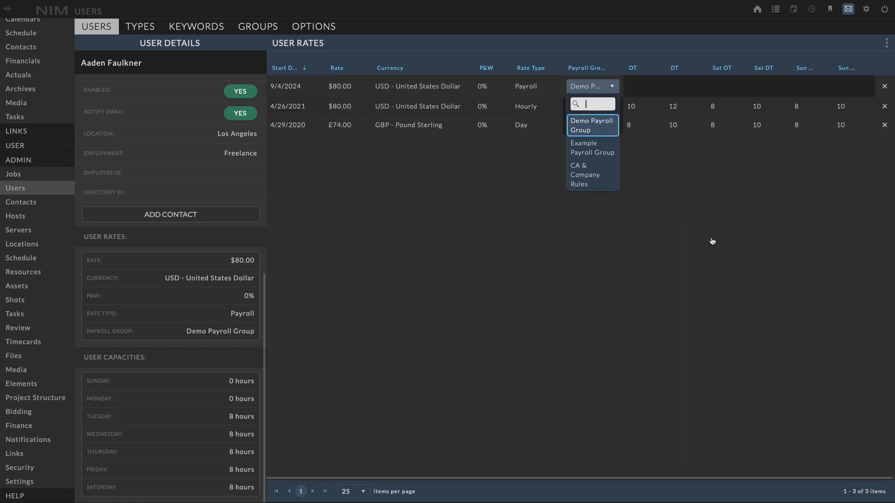
left_click(681, 241)
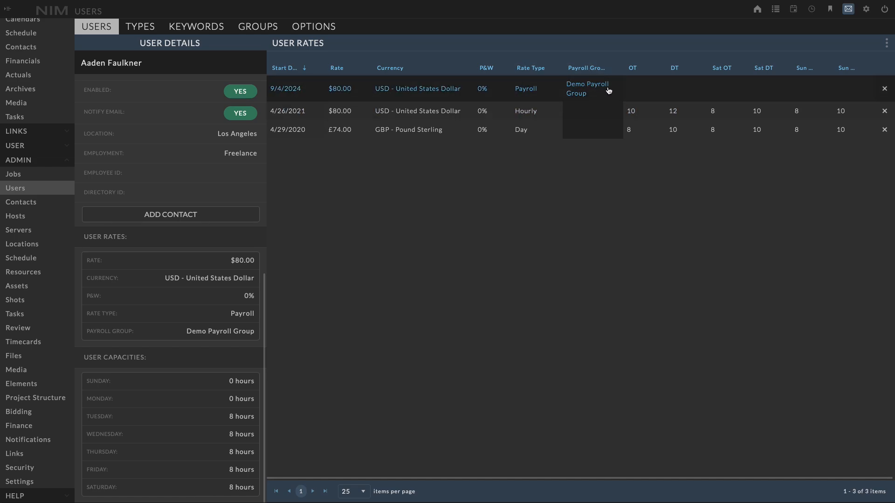
Open the payroll view of the studio Financials for the 8/15/2024 - 8/31/2024 pay period.
left_click(54, 161)
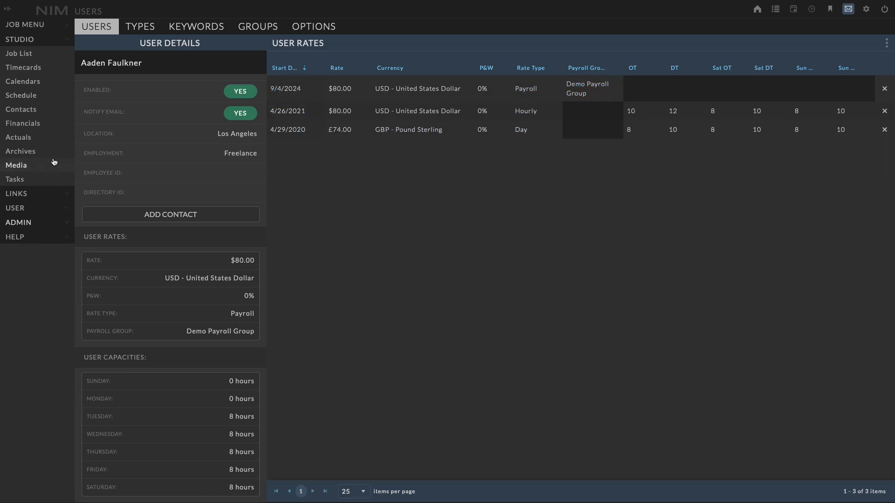
left_click(34, 124)
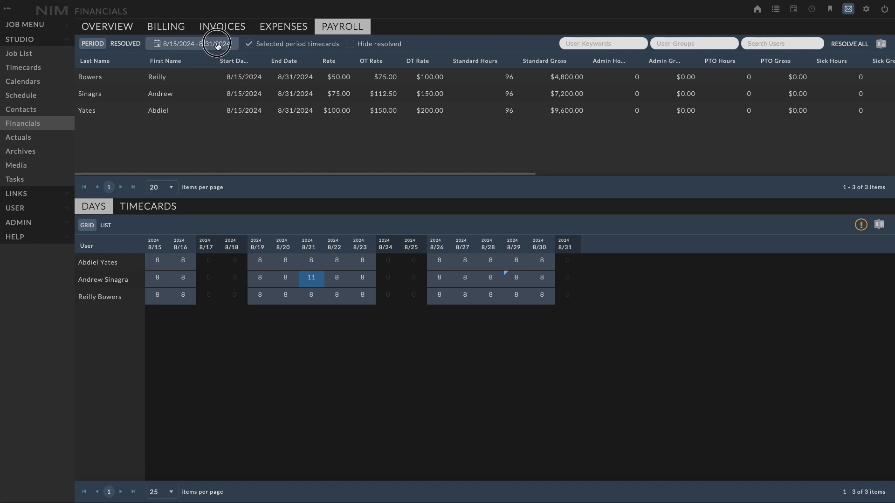
left_click(196, 44)
left_click(237, 150)
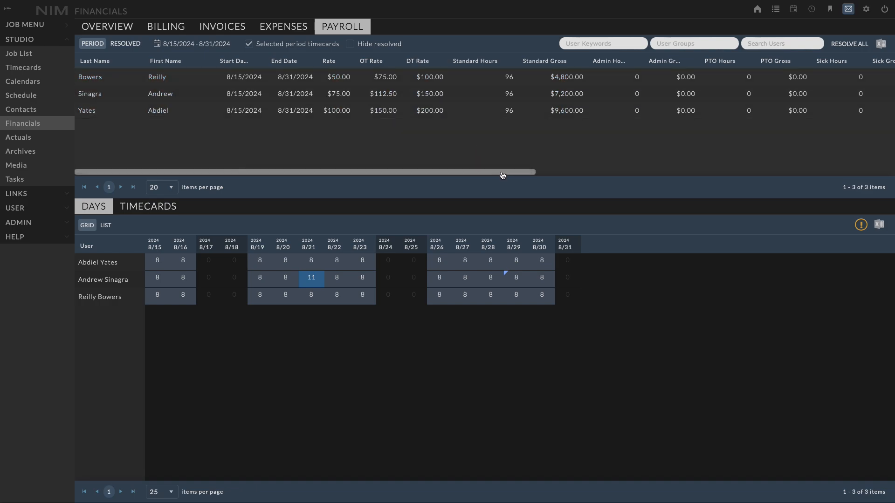
Examine the payroll rows' standard, overtime and total hours and gross pay across all columns.
left_click_drag(502, 176, 681, 176)
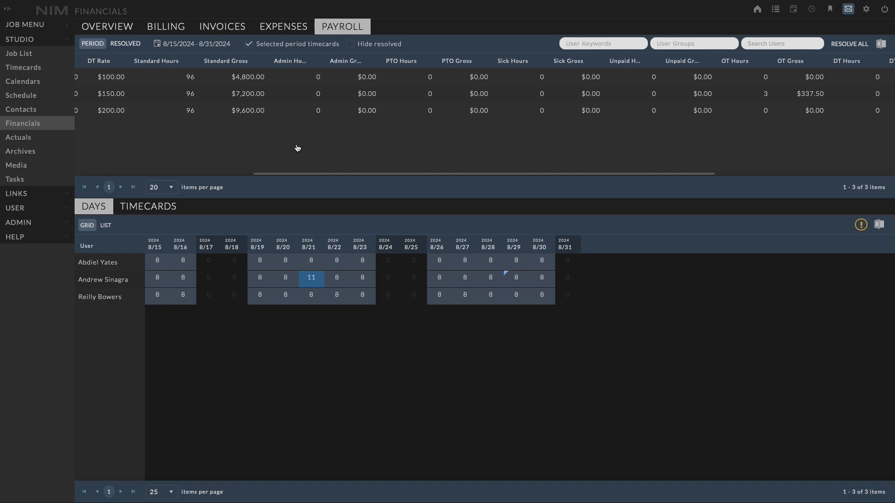
left_click_drag(319, 172, 378, 177)
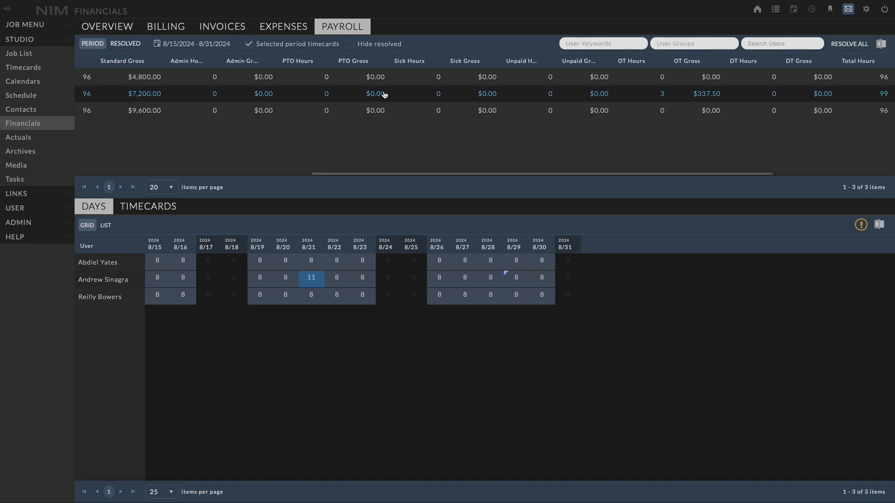
left_click_drag(521, 172, 645, 179)
left_click(448, 112)
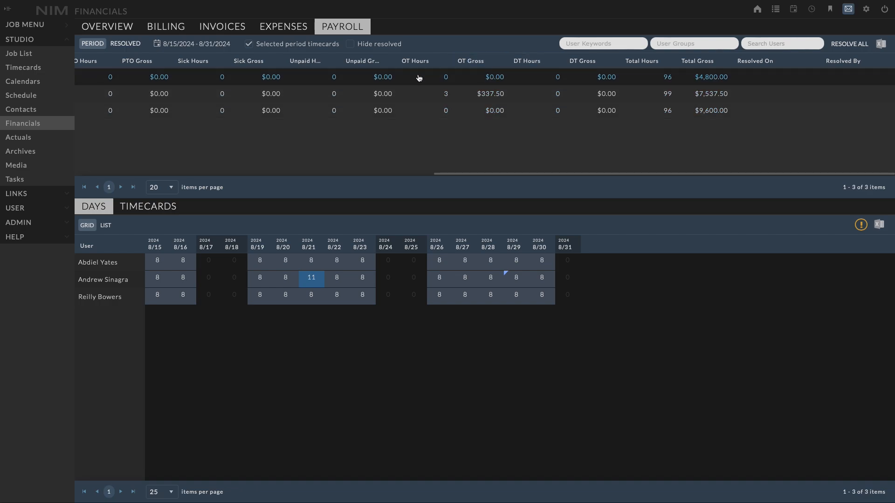
left_click(417, 101)
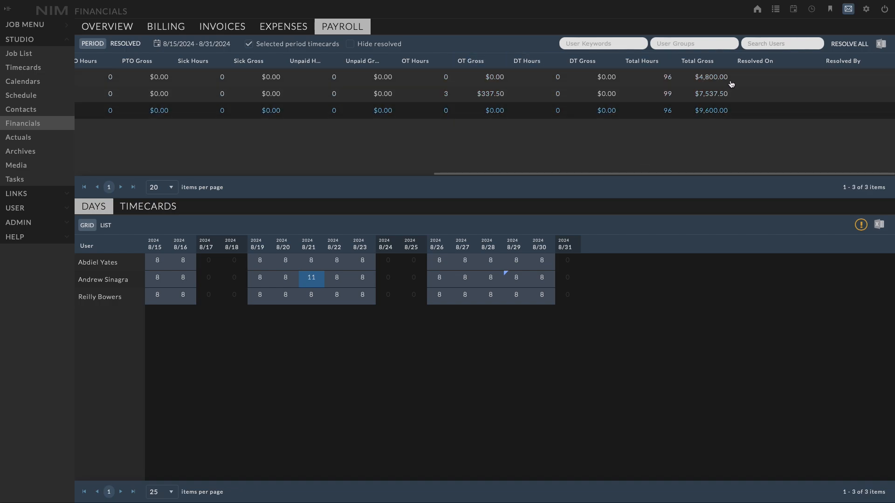
left_click(770, 83)
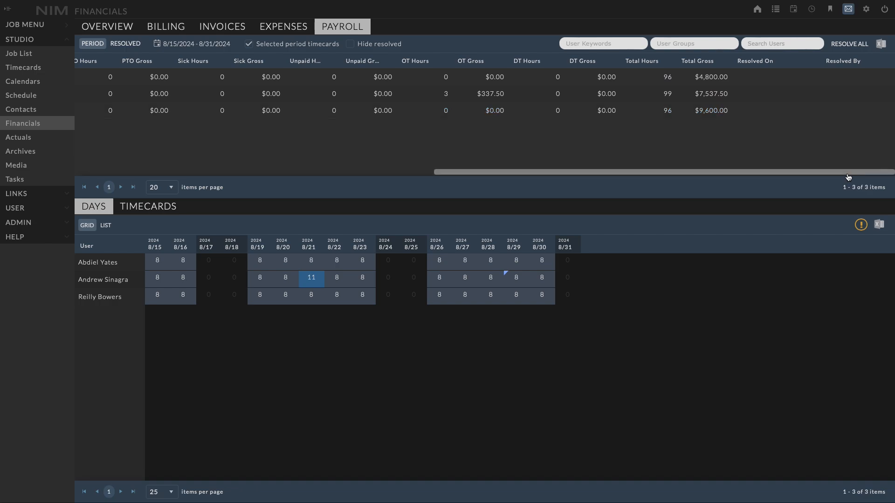
left_click_drag(855, 176, 303, 196)
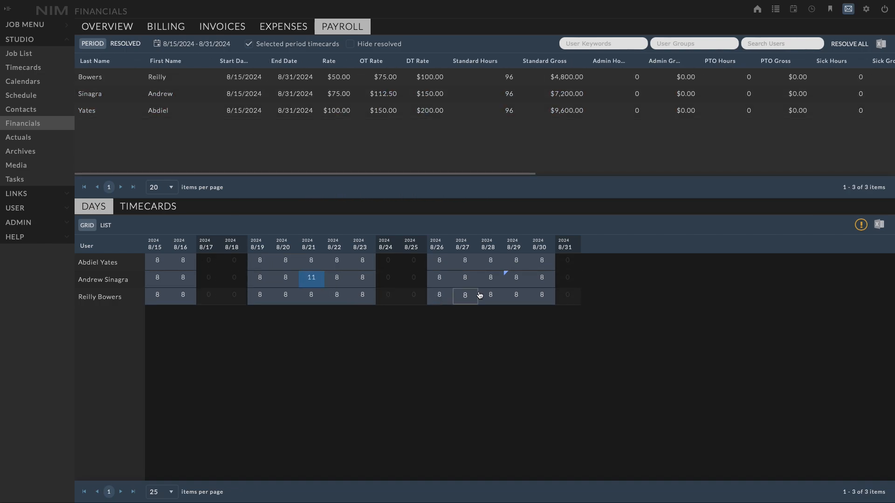
Override the payroll rules for the second listed user's 8/29 day, and remove the override again.
left_click(512, 281)
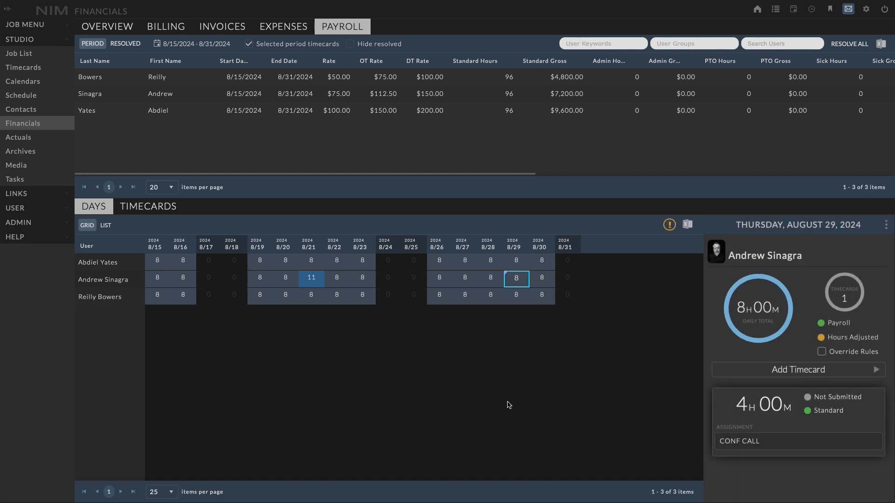
mouse_move(862, 341)
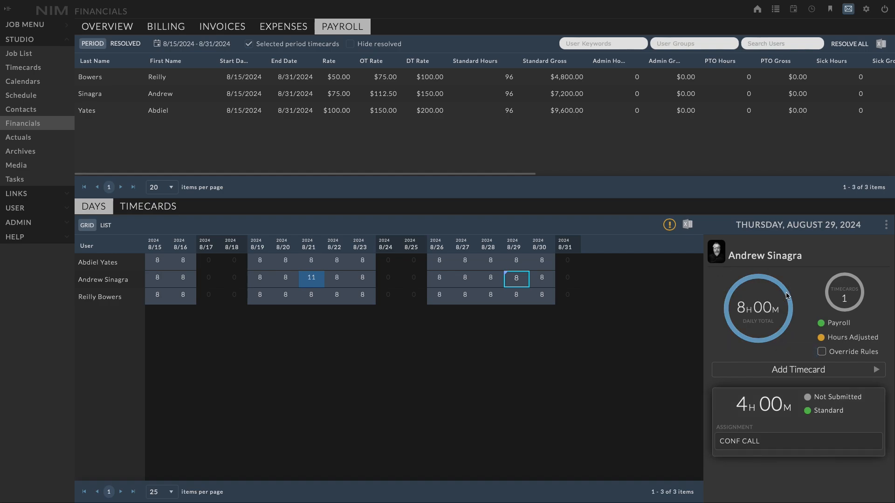
left_click(872, 354)
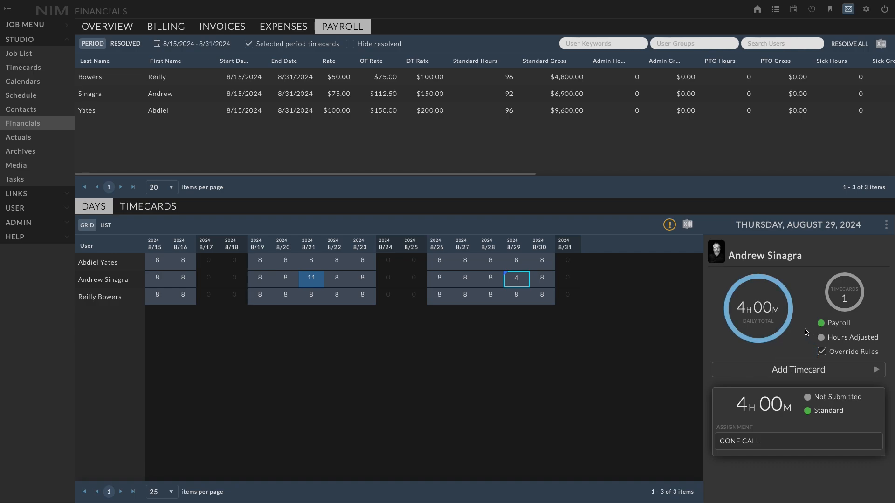
left_click(853, 355)
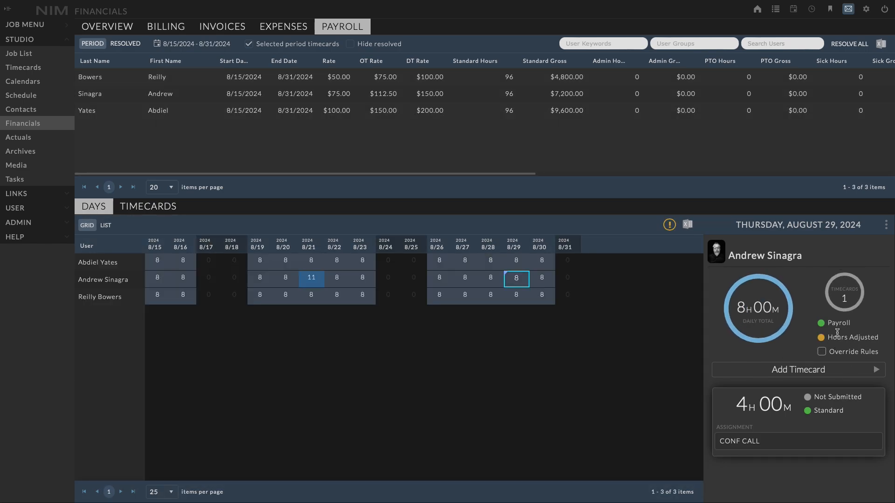
mouse_move(820, 337)
Review the same user's timecard details for 8/27 and for the overtime day, 8/21.
left_click(464, 279)
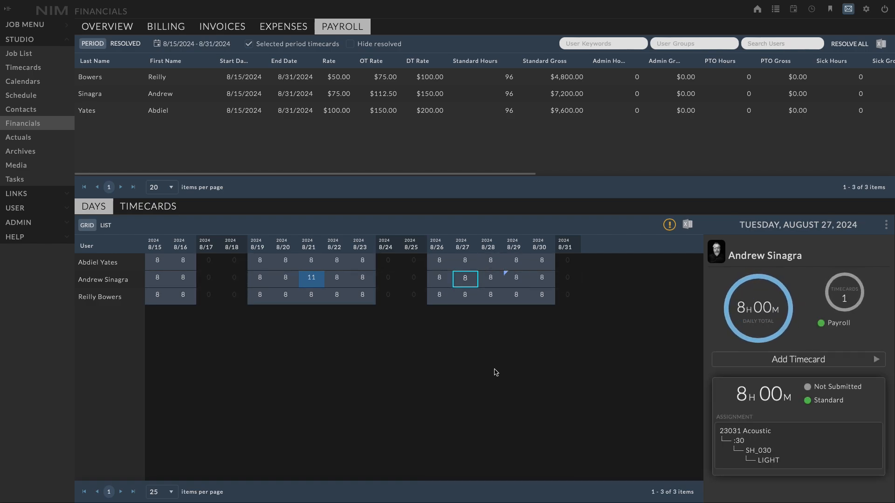
left_click(312, 279)
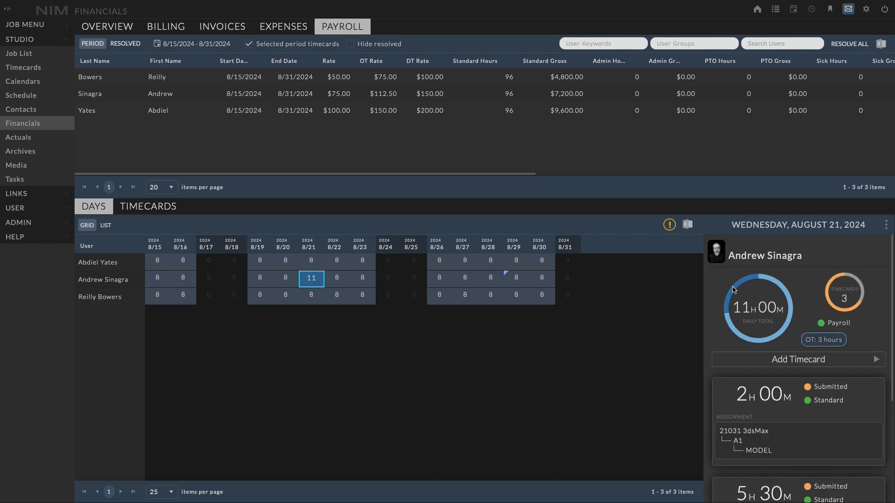
mouse_move(891, 311)
left_mouse_down()
mouse_move(891, 418)
mouse_move(891, 295)
left_mouse_up()
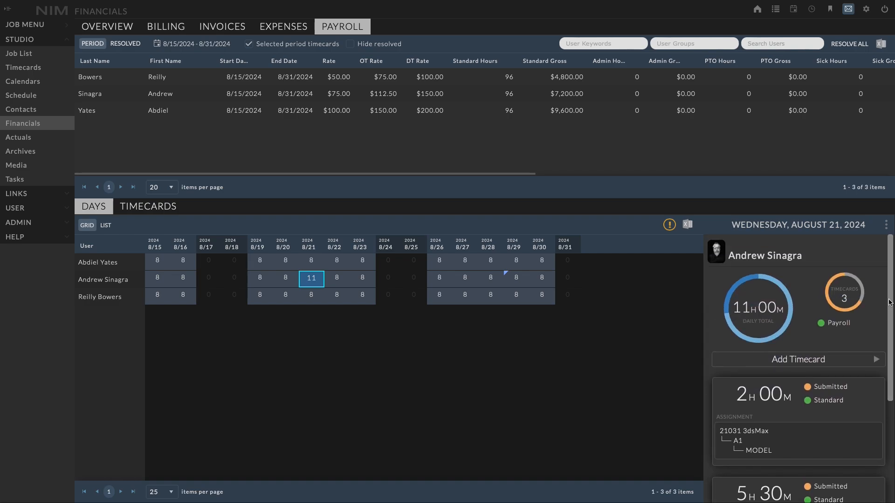
Approve the user's 2-hour MODEL timecard on 8/21/2024.
left_click(792, 394)
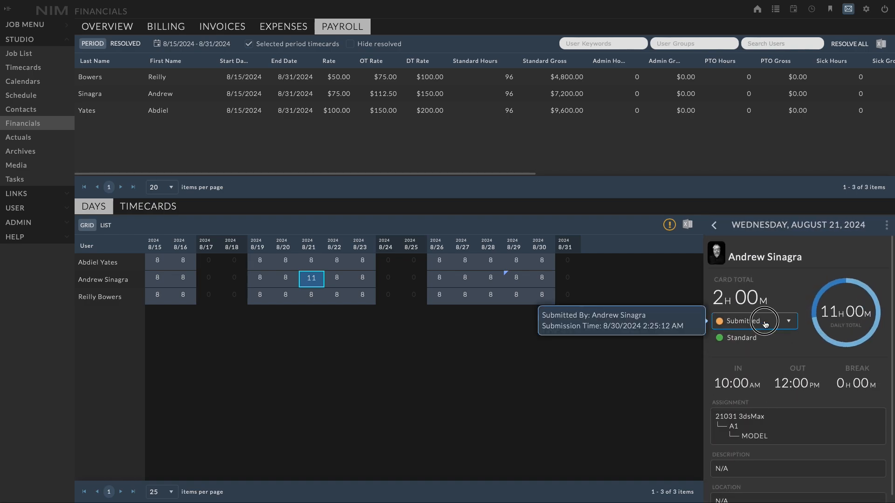
left_click(765, 324)
left_click(748, 354)
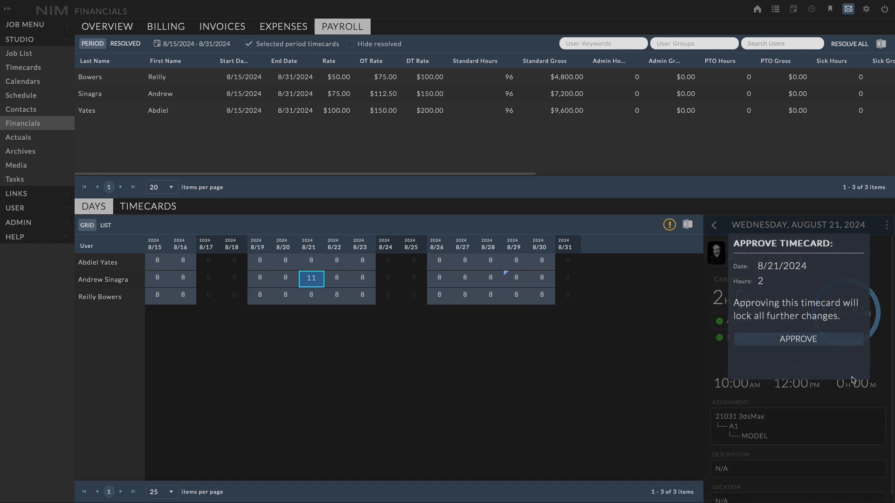
left_click(814, 340)
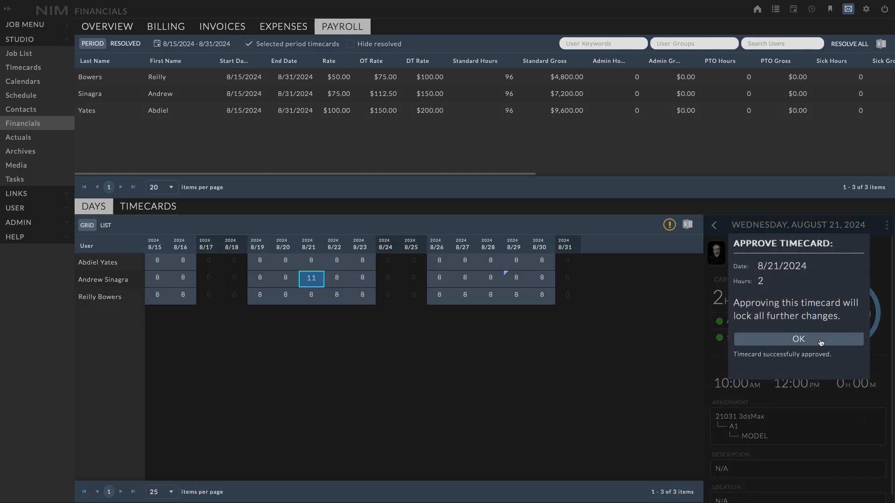
left_click(821, 341)
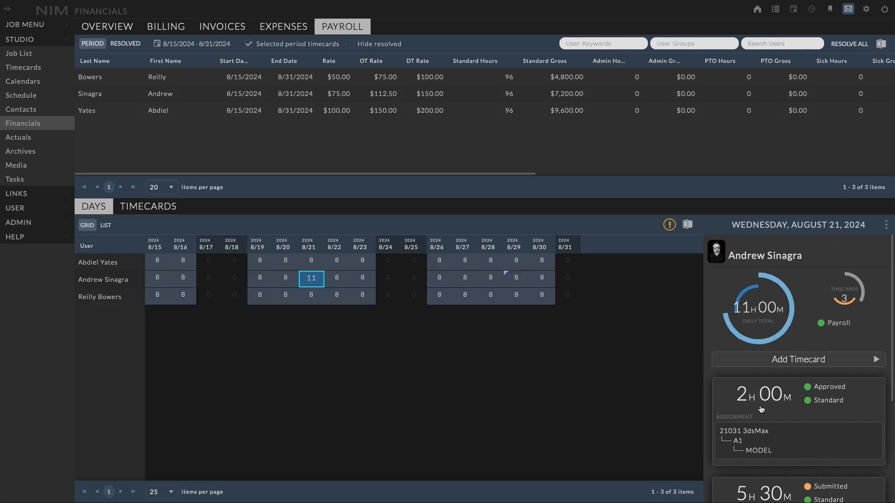
Start a dispute of the 5 h 30 min ANIM timecard on 8/21/2024, and leave the form without submitting it.
scroll(761, 410, "down", 3)
left_click(808, 397)
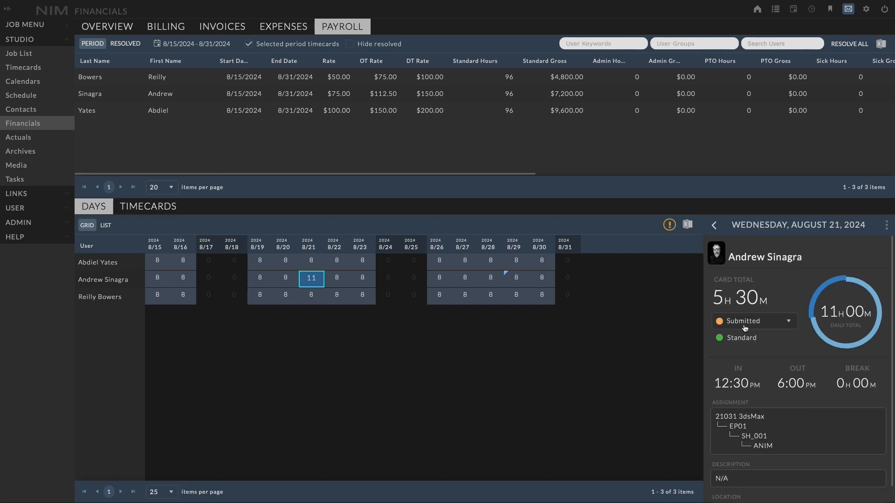
left_click(751, 321)
left_click(741, 365)
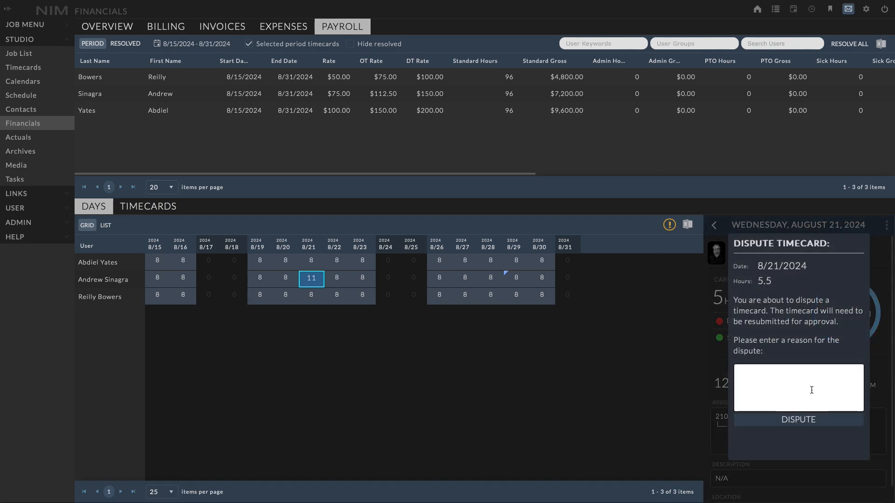
left_click(812, 390)
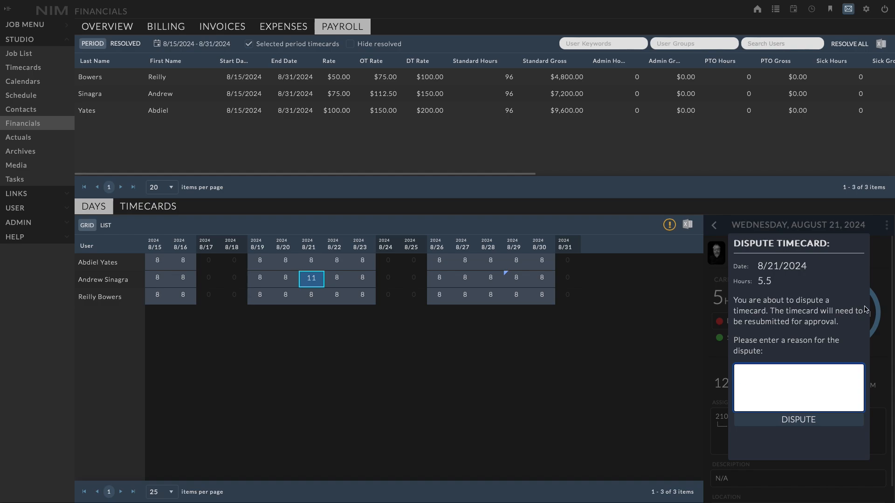
left_click(881, 288)
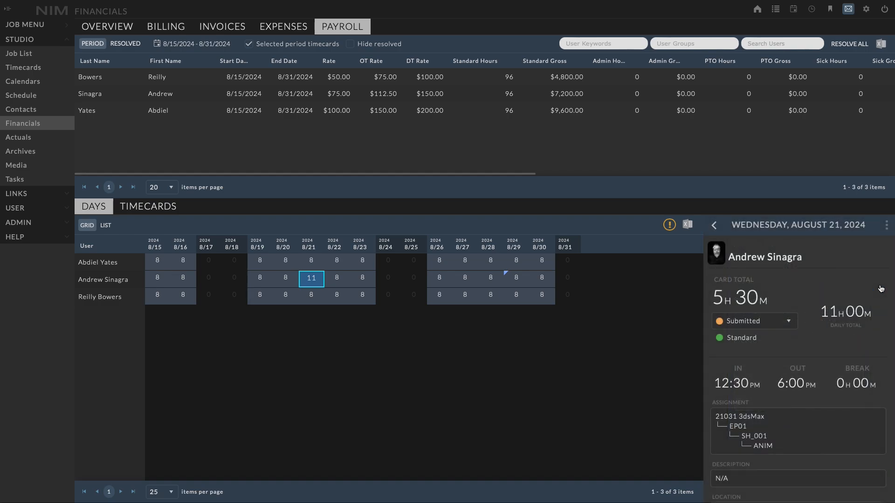
left_click(713, 226)
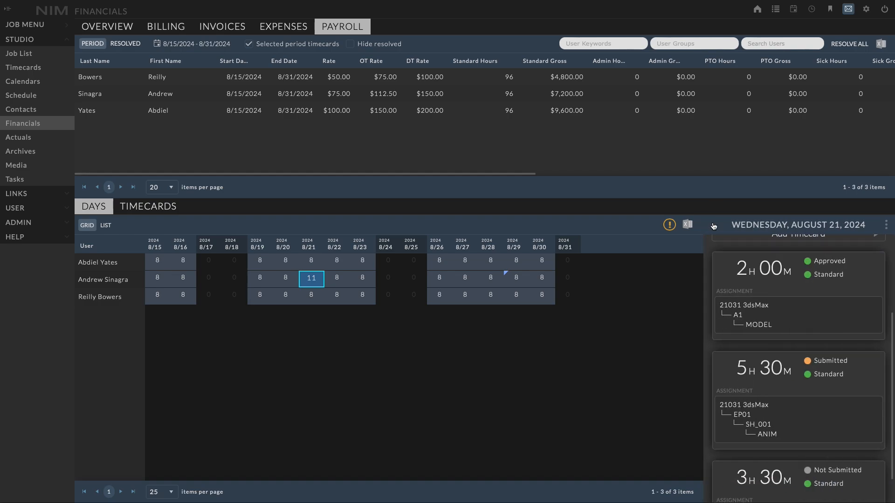
left_click_drag(890, 422, 890, 278)
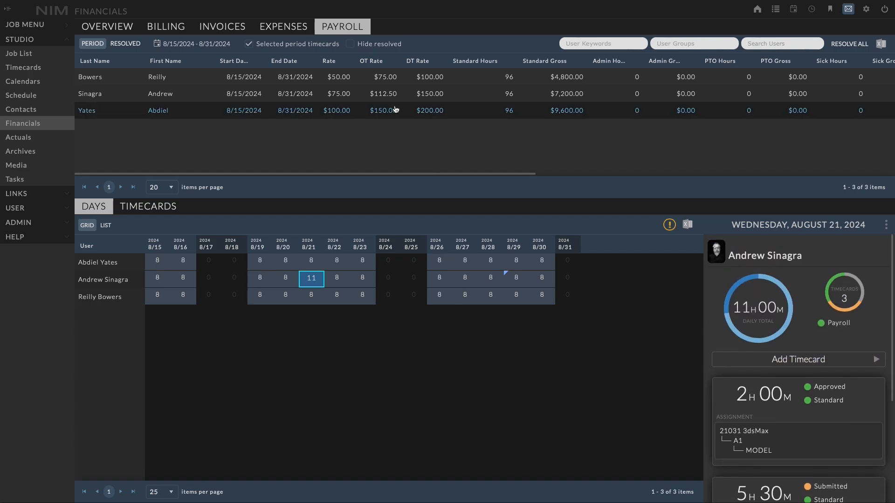
Mark the 8/15/2024 - 8/31/2024 payroll row with the $50.00 rate as resolved.
left_click(392, 79)
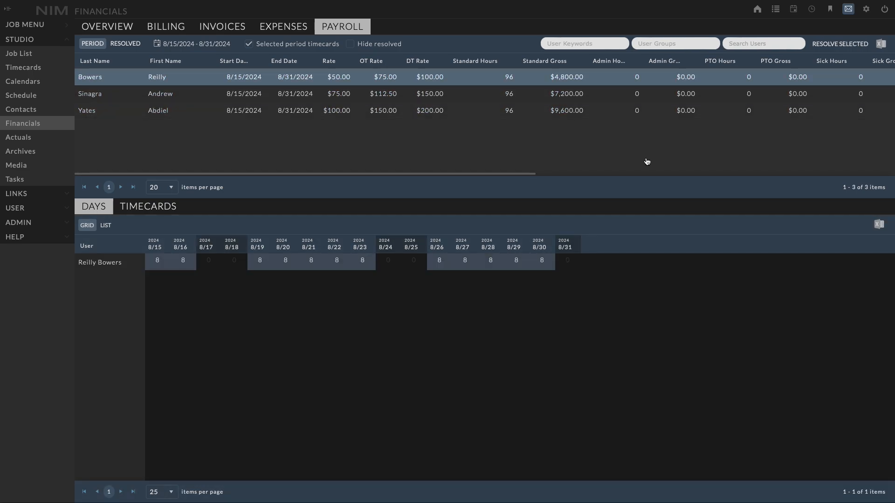
left_click(842, 46)
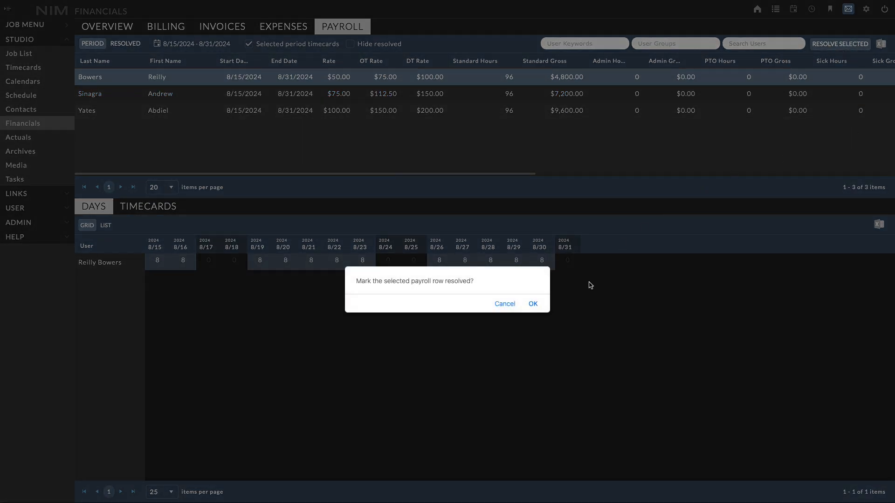
left_click(535, 303)
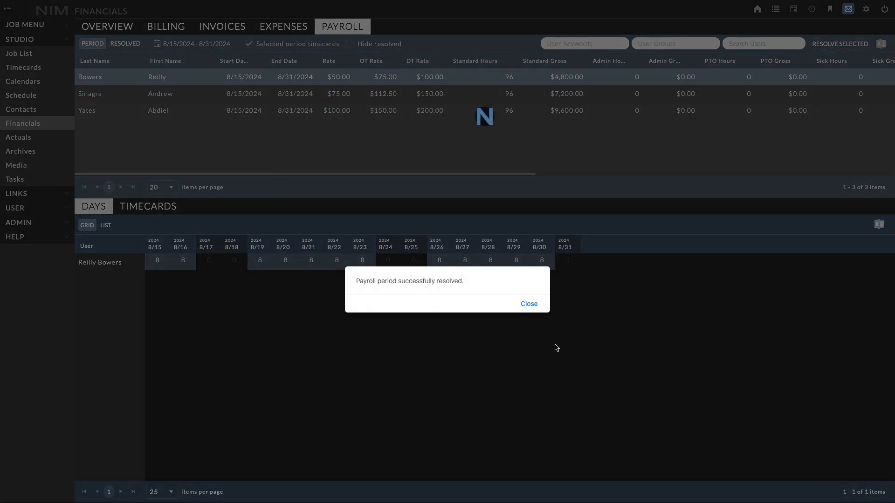
left_click(529, 304)
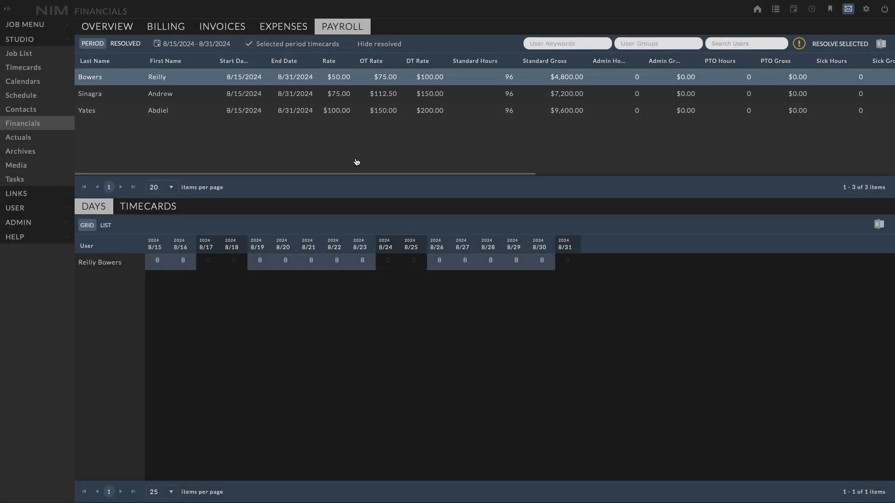
View payroll rows from outside the selected period, and limit the list to selected period timecards again.
left_click(343, 113)
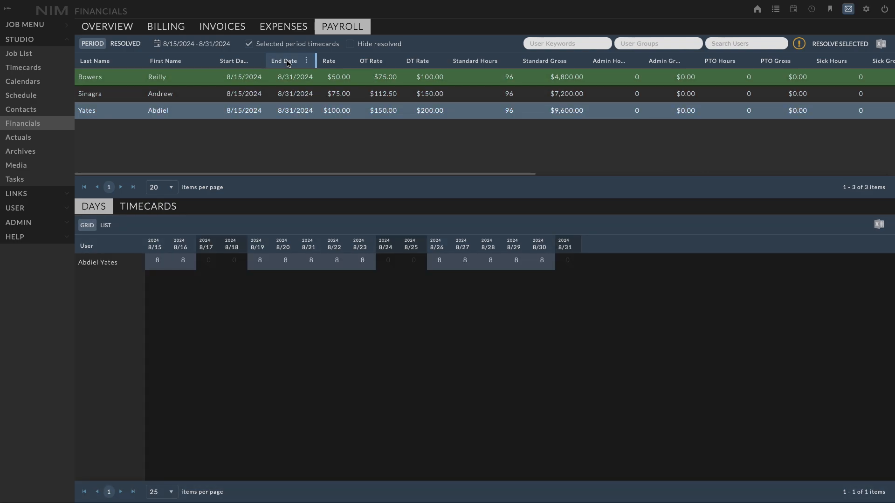
left_click(319, 45)
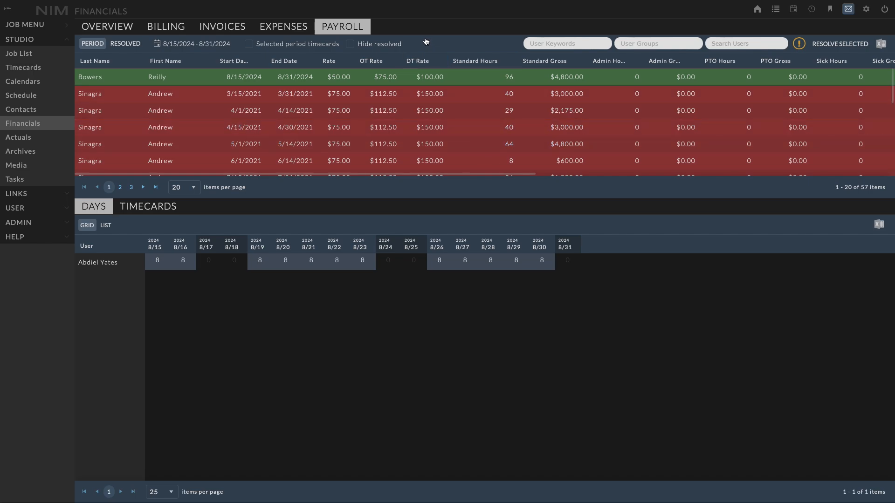
left_click(302, 47)
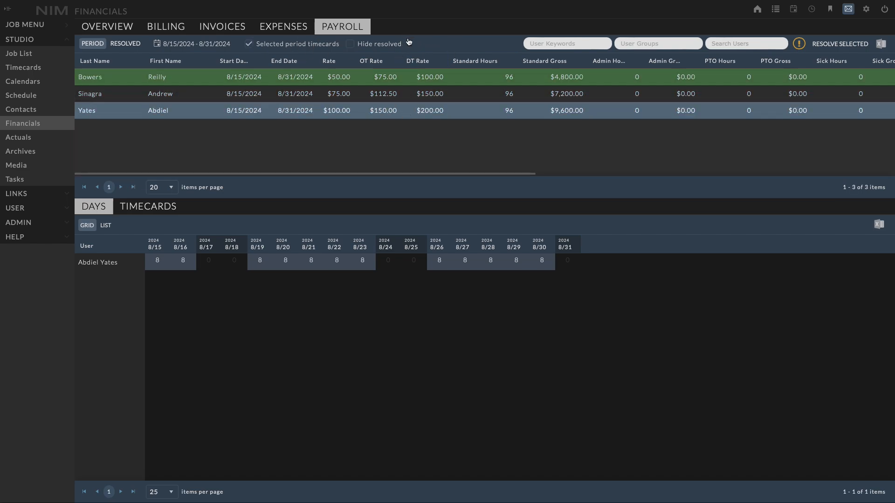
Hide the resolved rows in the period list and switch to the list of resolved payroll periods.
left_click(391, 45)
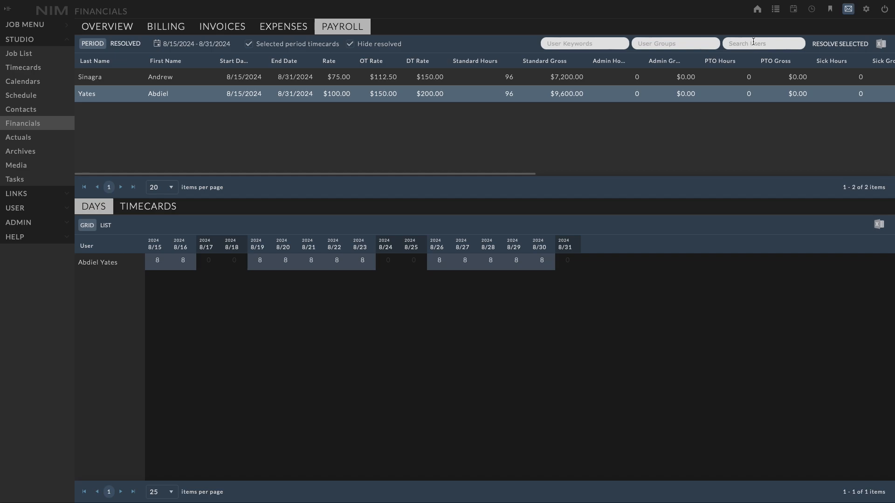
left_click(116, 44)
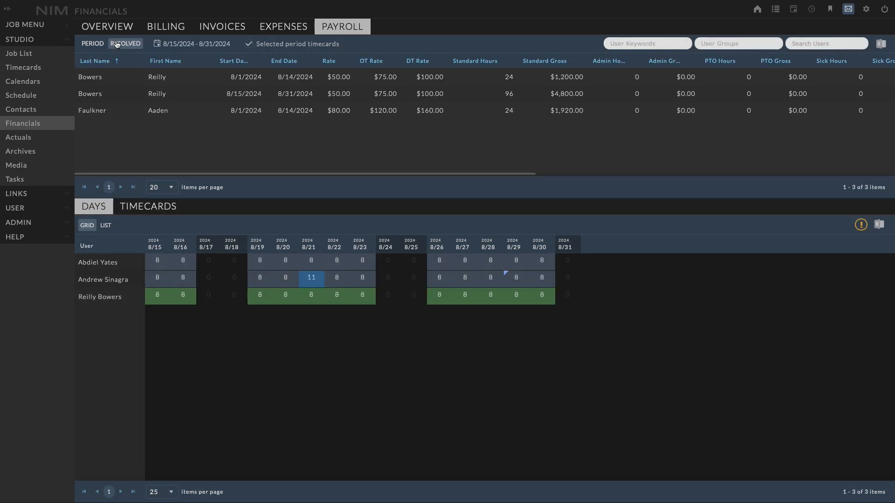